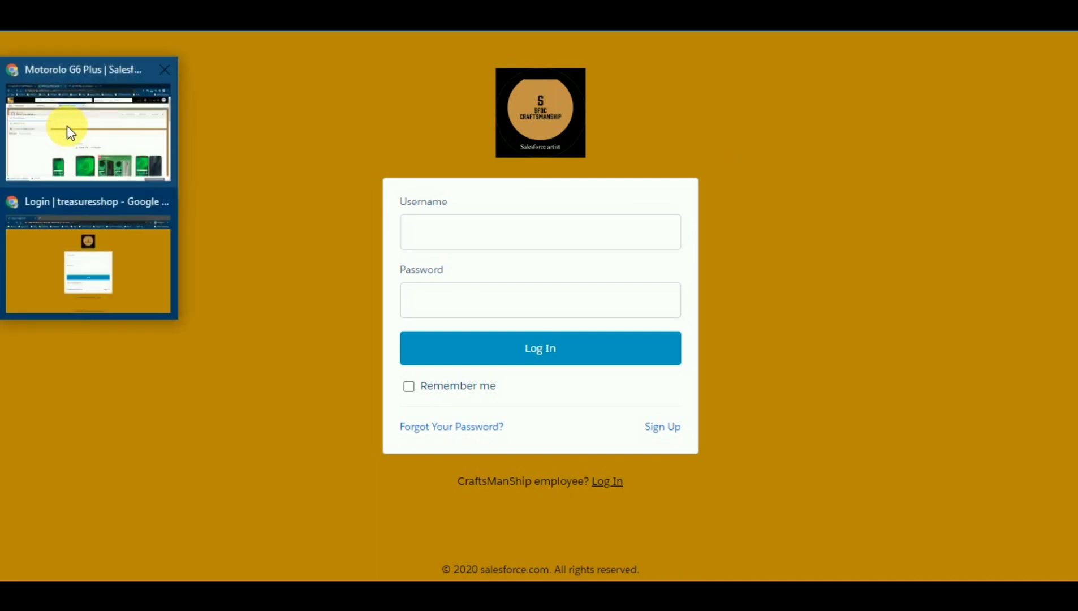
Switch to the org window showing the Motorolo G6 Plus product record and scroll to the top
click(67, 126)
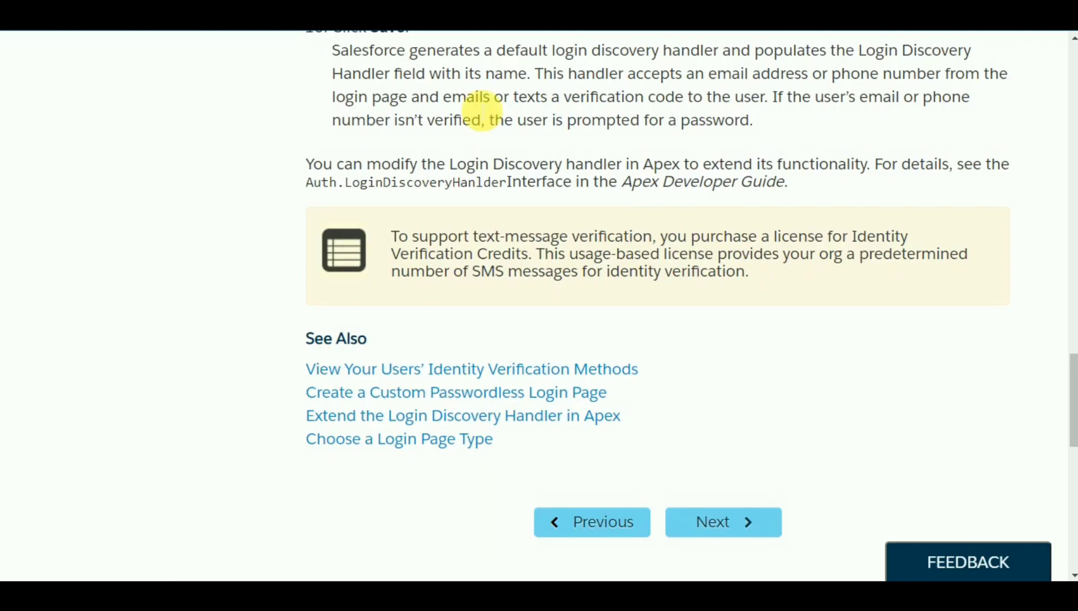
scroll(480, 113, up, 10)
scroll(477, 124, up, 5)
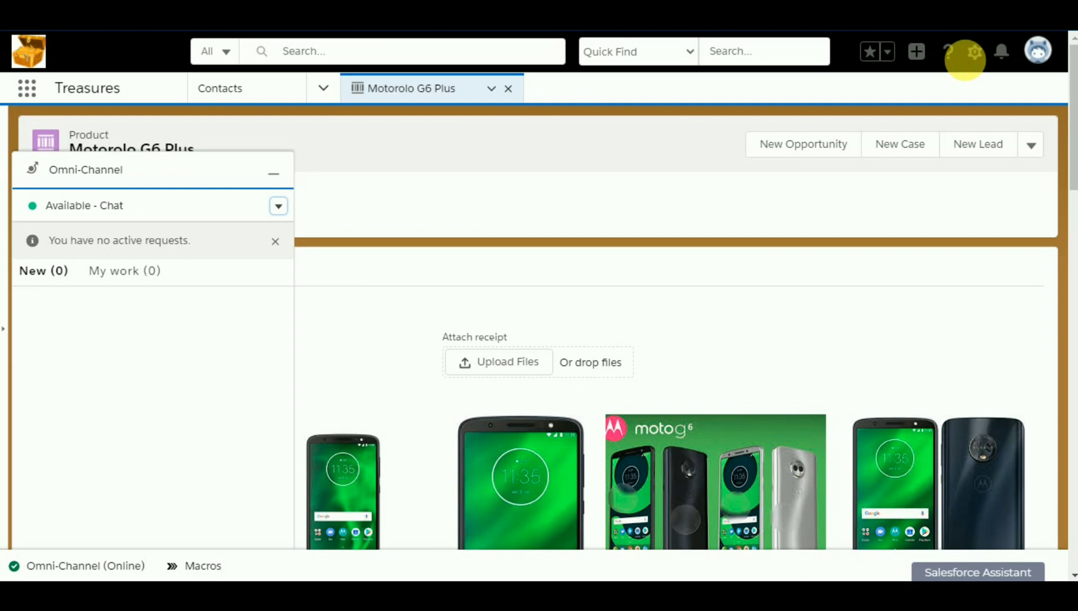
From Setup, use Quick Find 'commun' to reach All Communities and open treasuresshop's Workspaces
click(967, 57)
click(893, 167)
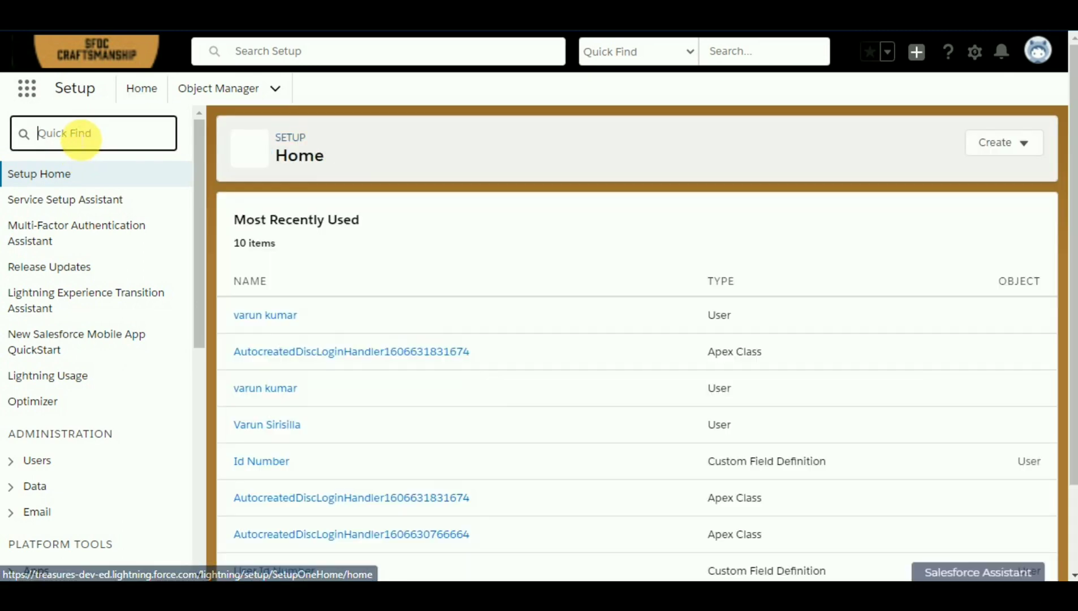
text(comm)
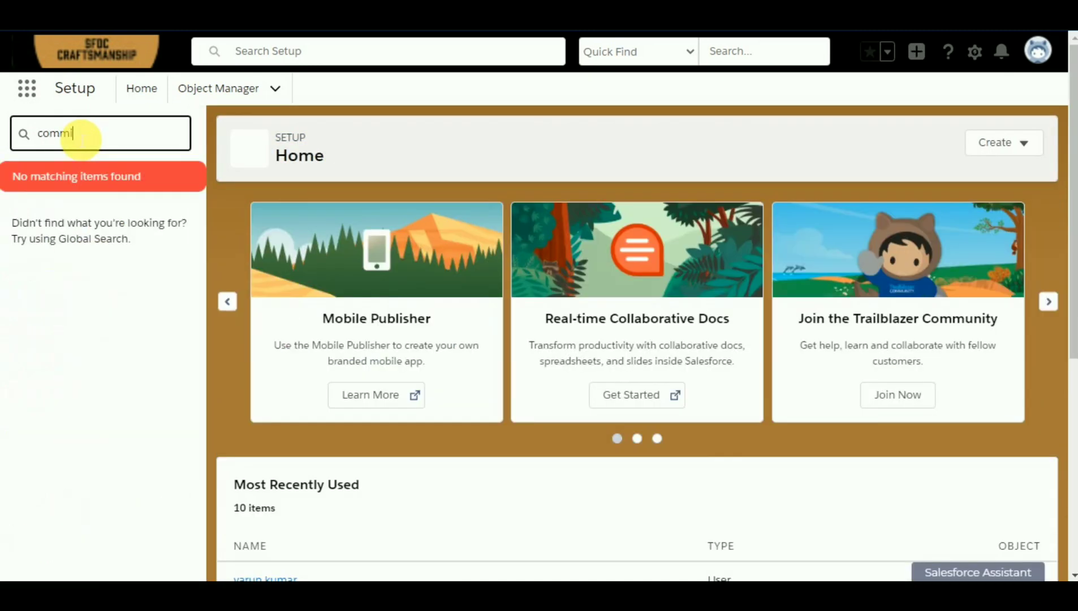
text(un)
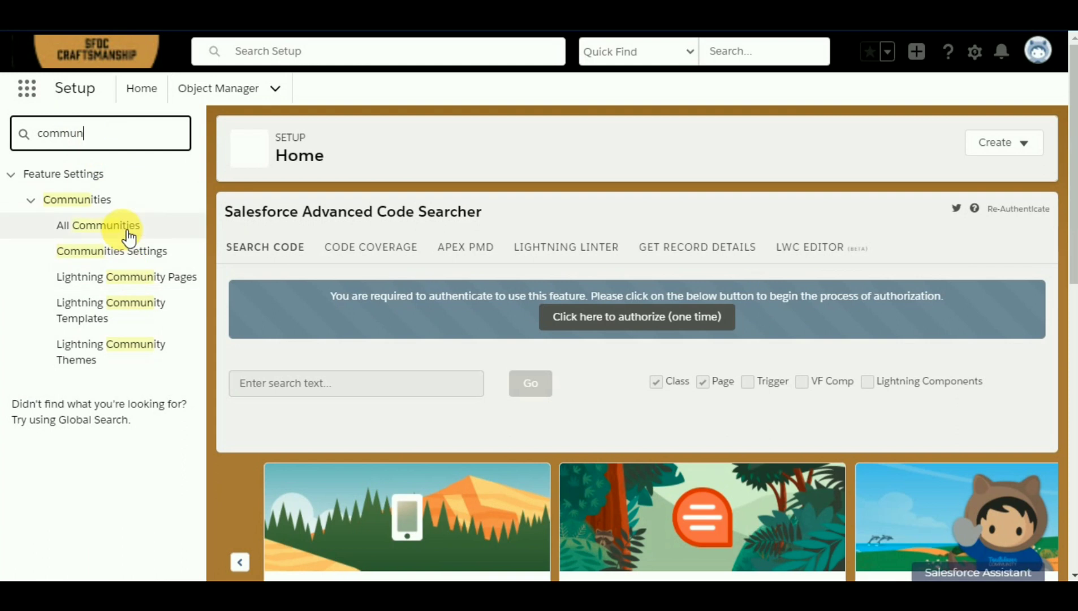
click(129, 236)
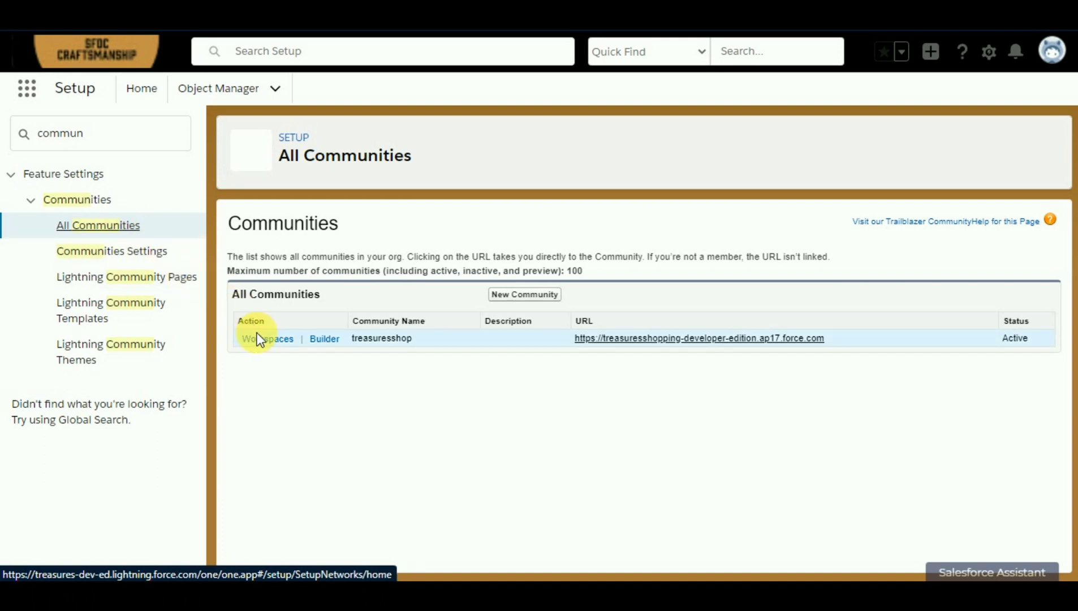
click(271, 339)
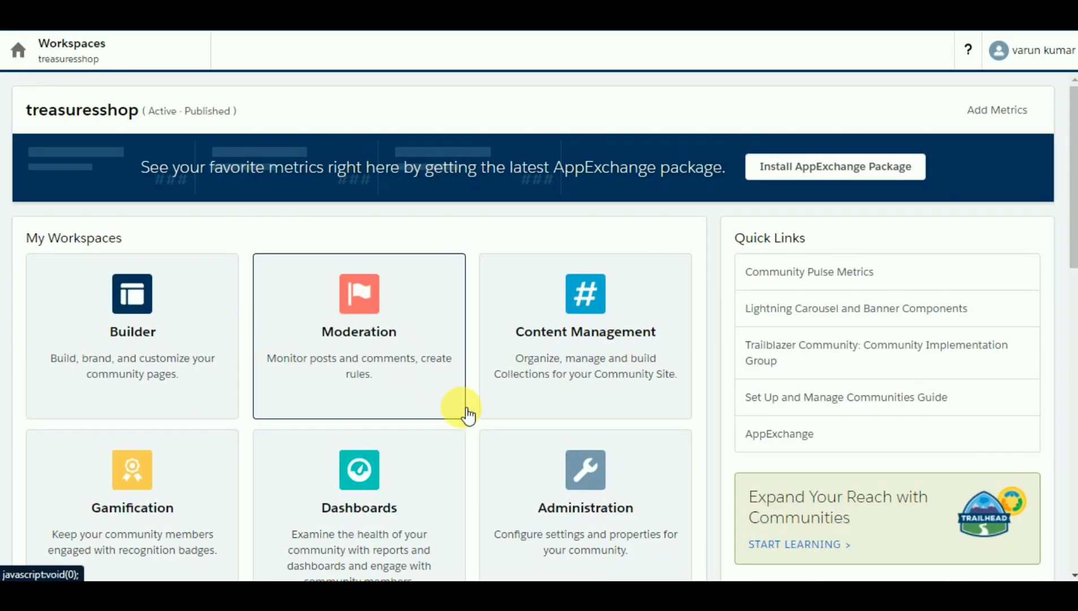
Open Administration > Login & Registration and expand the Login Page Type dropdown under Login Page Setup
click(583, 511)
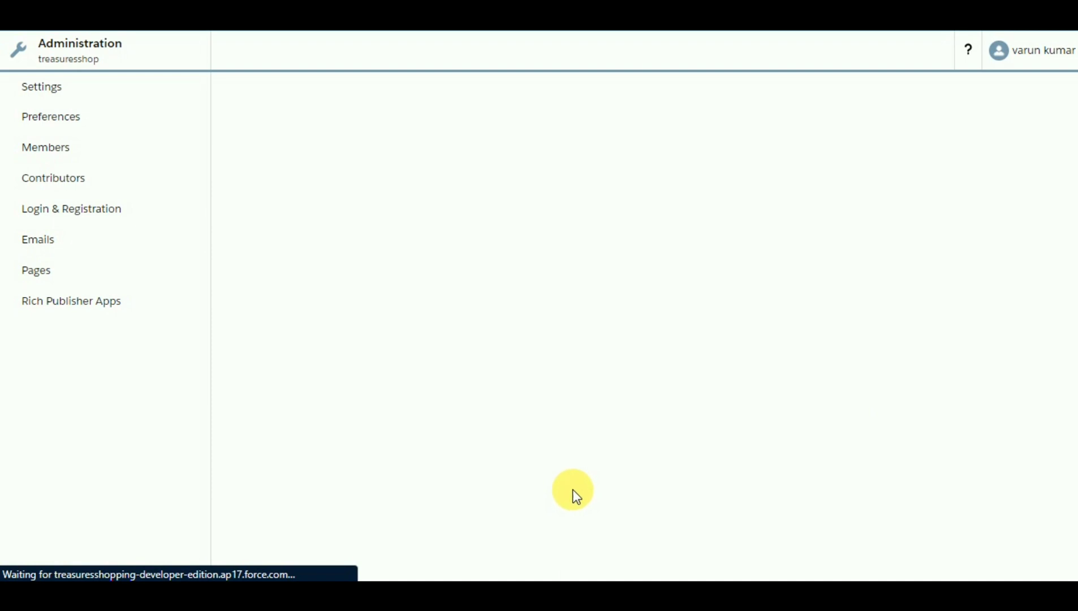
click(89, 218)
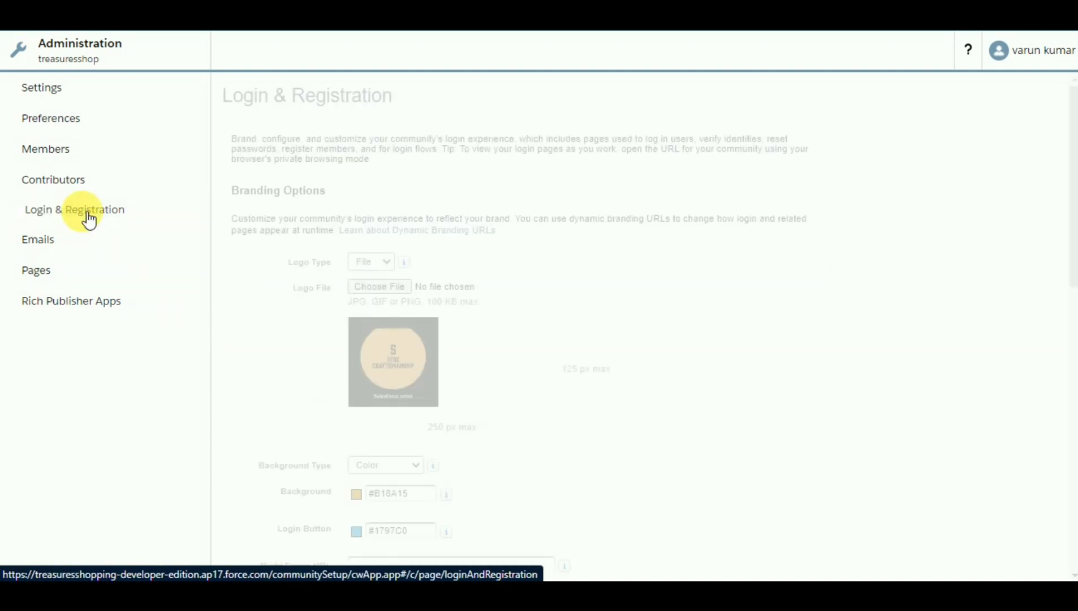
scroll(477, 290, down, 4)
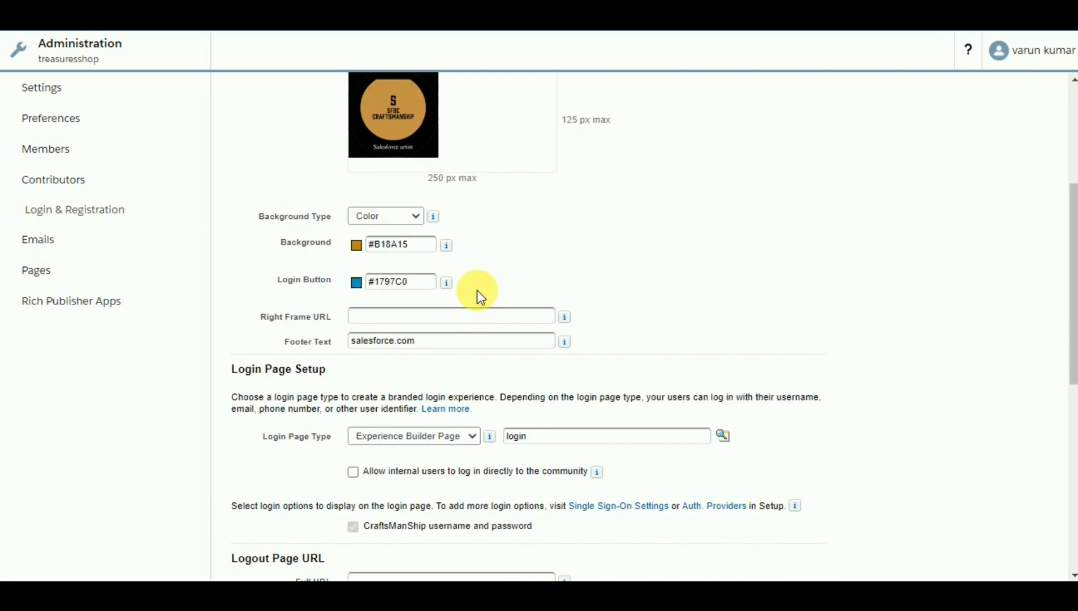
scroll(477, 291, down, 3)
drag(229, 207, 330, 212)
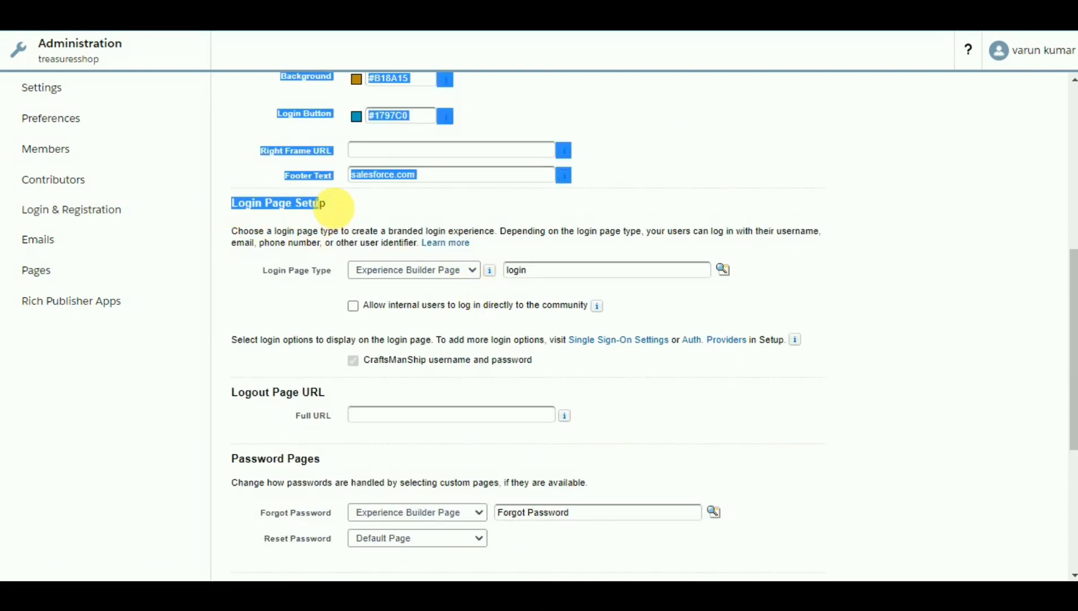
click(370, 210)
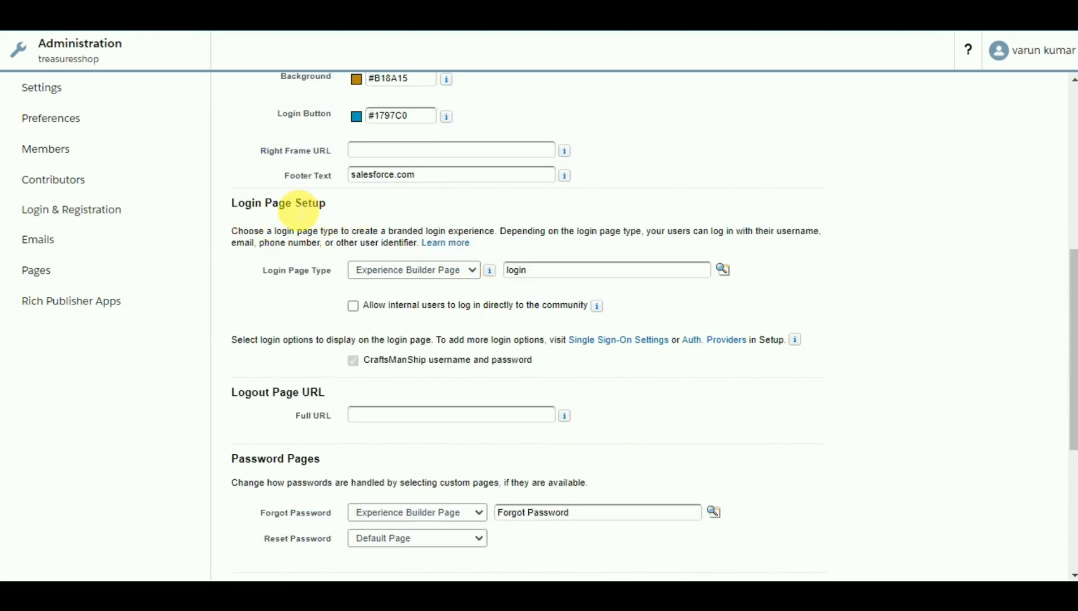
click(385, 271)
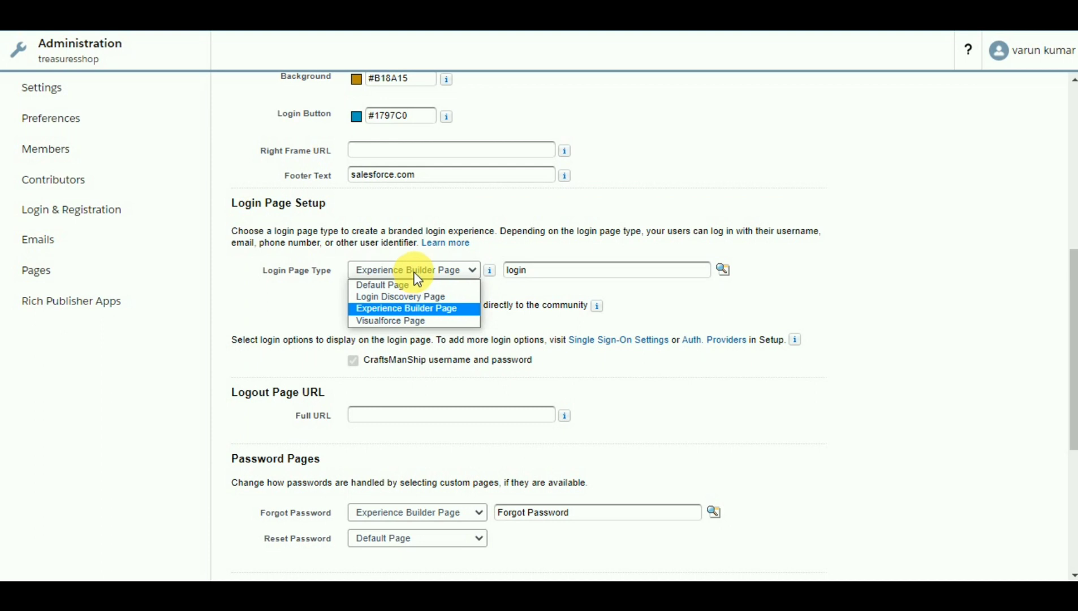
Choose Login Discovery Page as the login page type and change the login prompt to 'Enter Email'
click(421, 294)
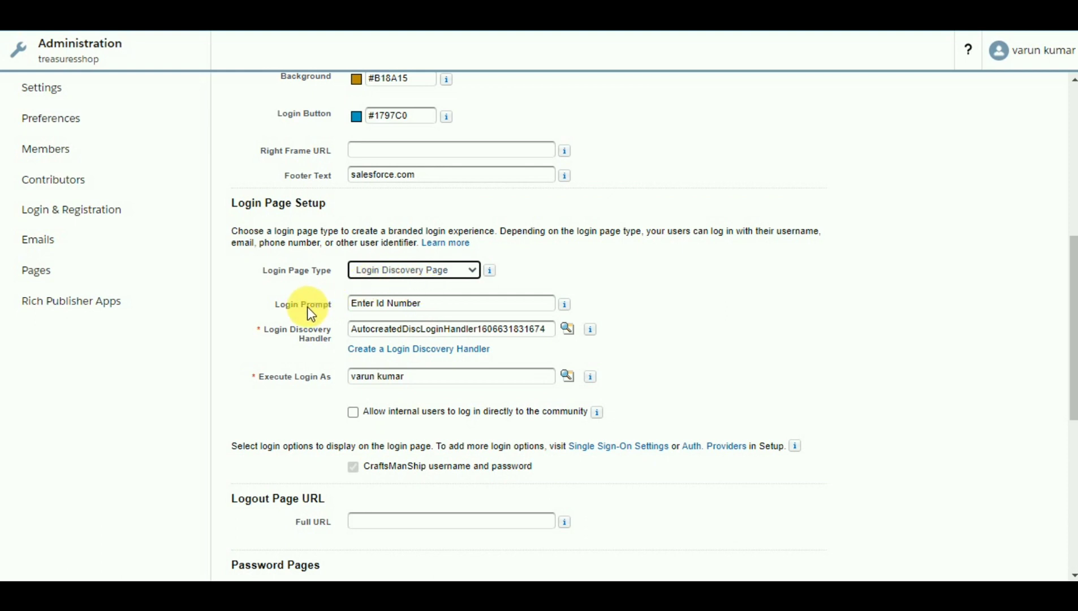
mouse_move(566, 308)
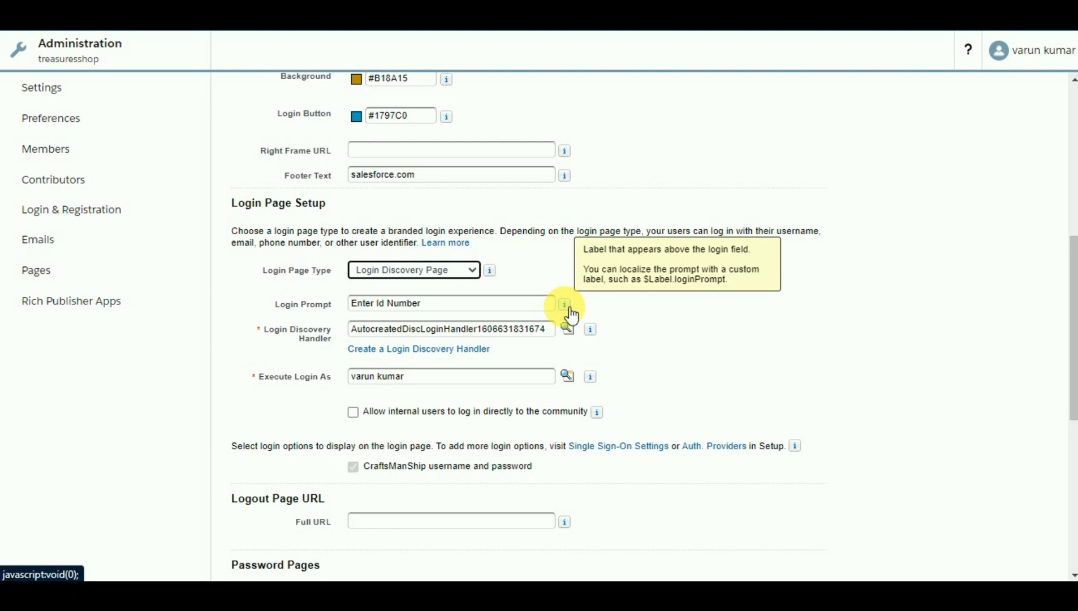
click(379, 304)
drag(379, 304, 491, 303)
key(BackSpace)
text(Email)
click(658, 218)
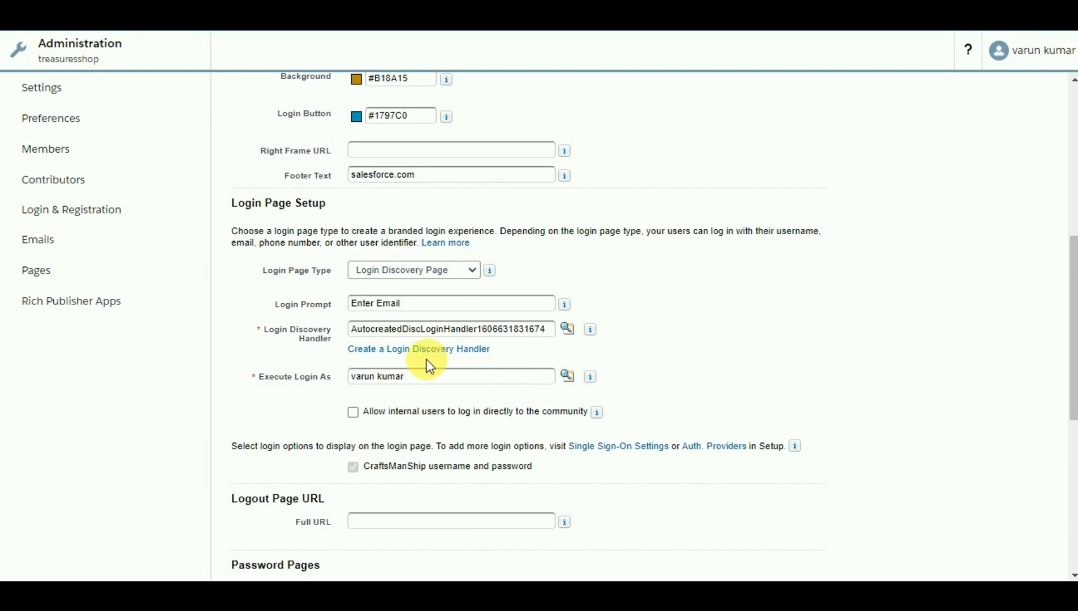
Generate a new login discovery handler and save the Login & Registration settings
click(408, 349)
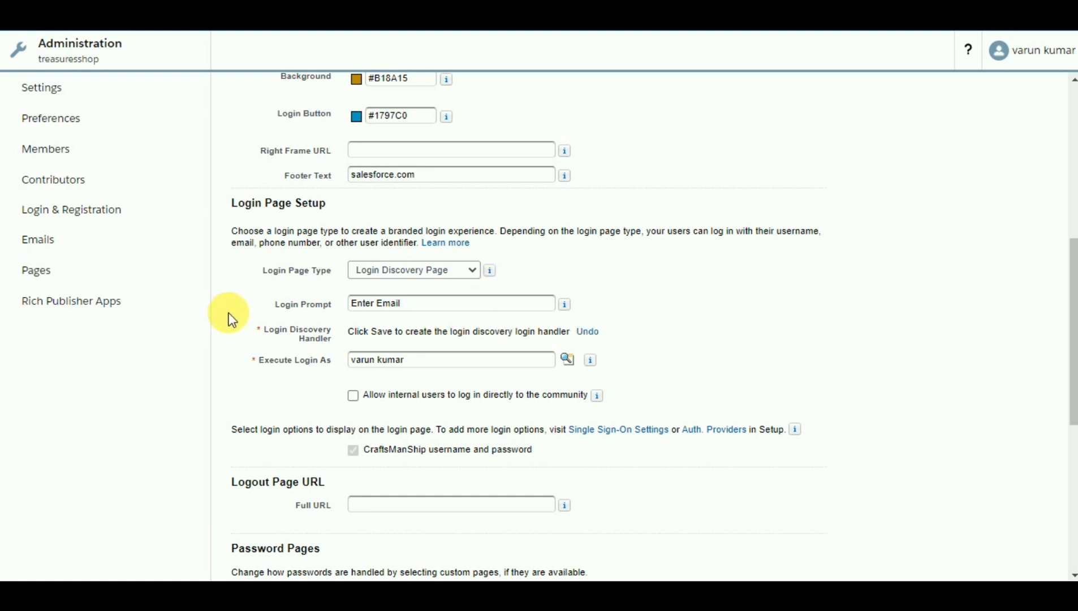
drag(256, 353, 333, 369)
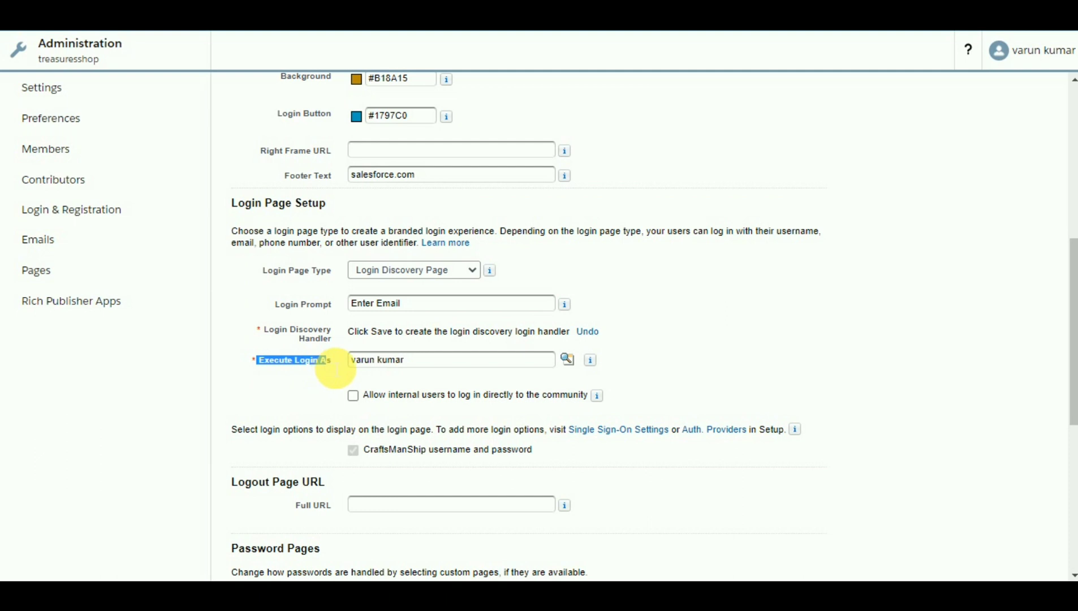
mouse_move(595, 367)
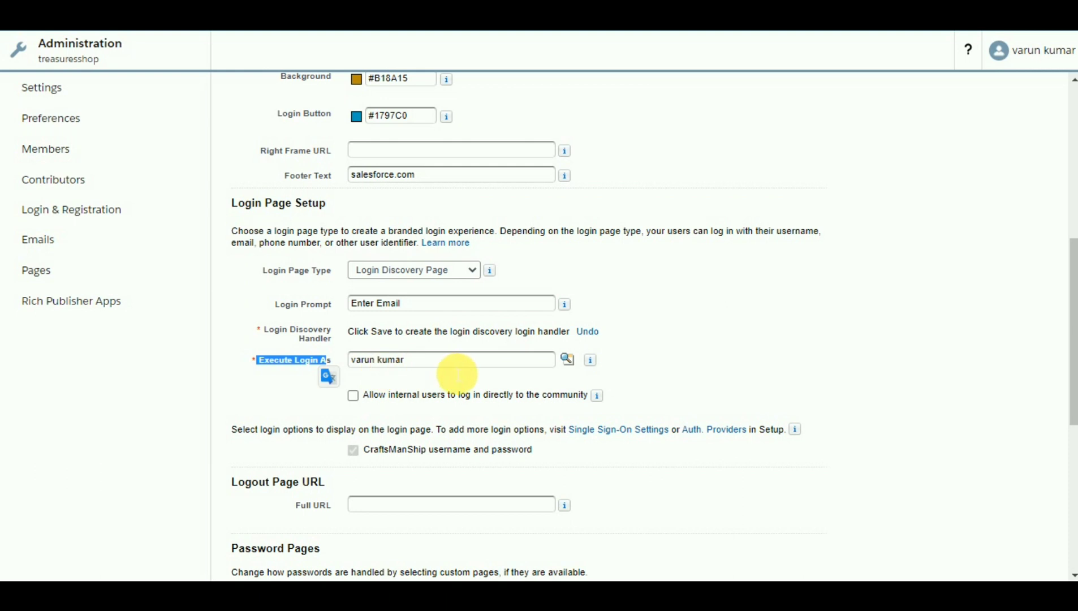
scroll(570, 314, down, 7)
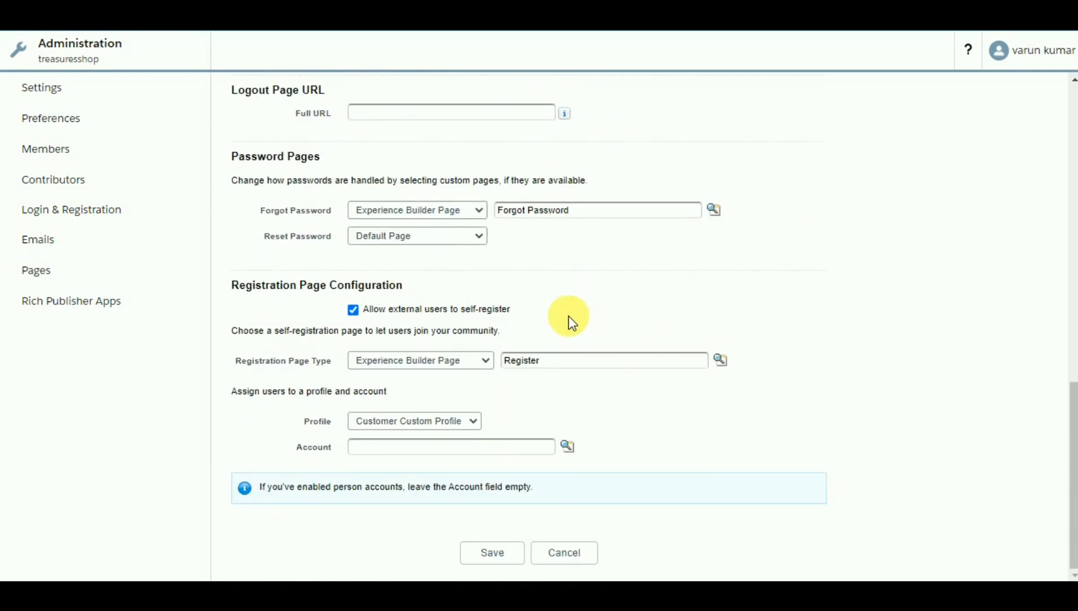
click(493, 553)
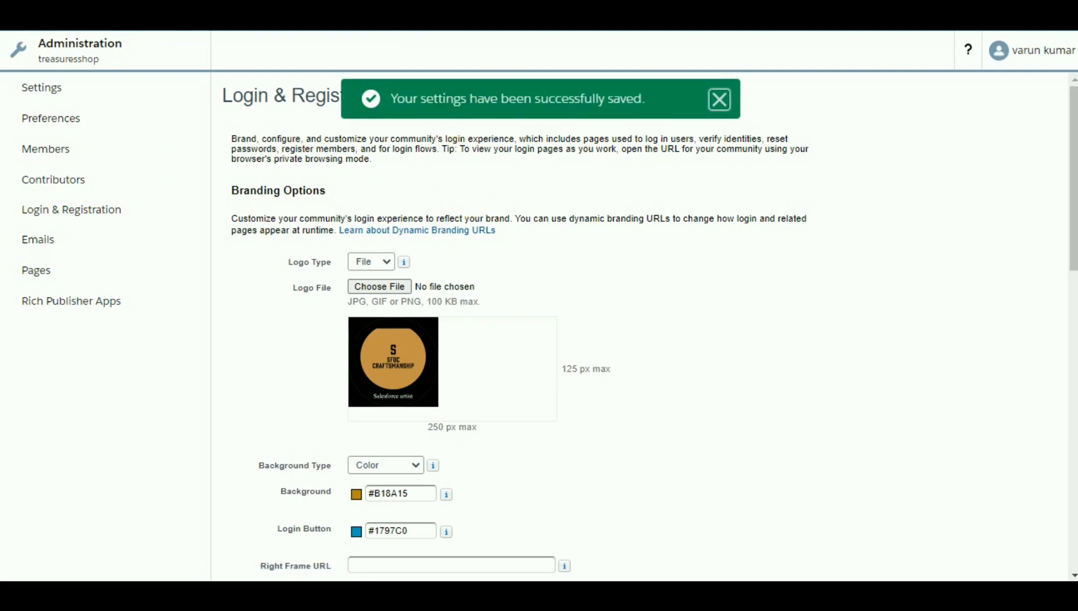
View the community login page, now asking only for an email, then return to the admin window
click(34, 242)
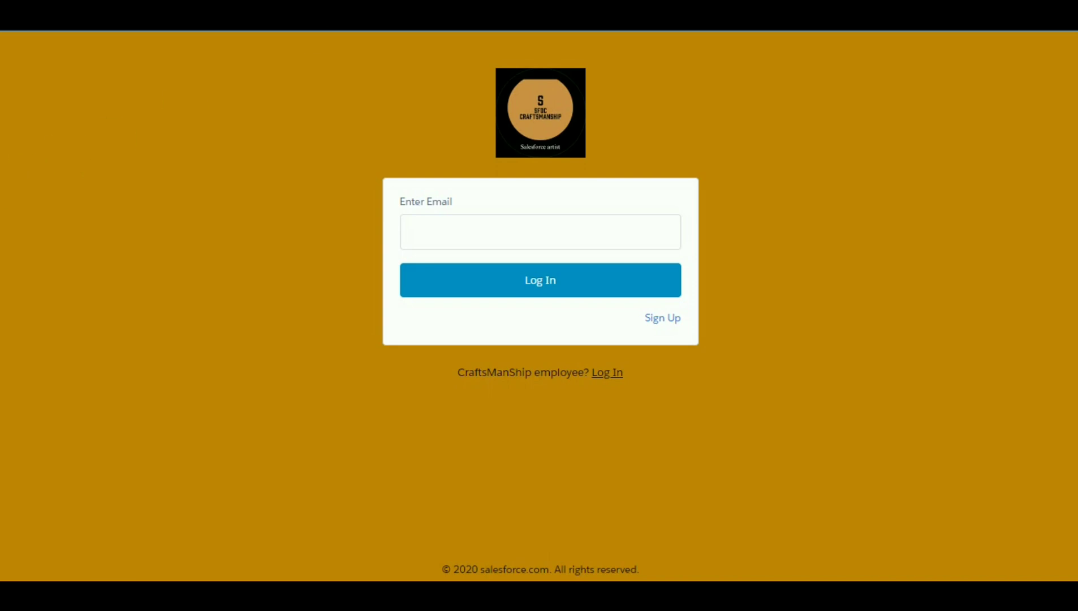
click(67, 96)
Read through Login Discovery documentation steps 4–10, then return to the 'Login | treasuresshop' page
key(ctrl+Tab)
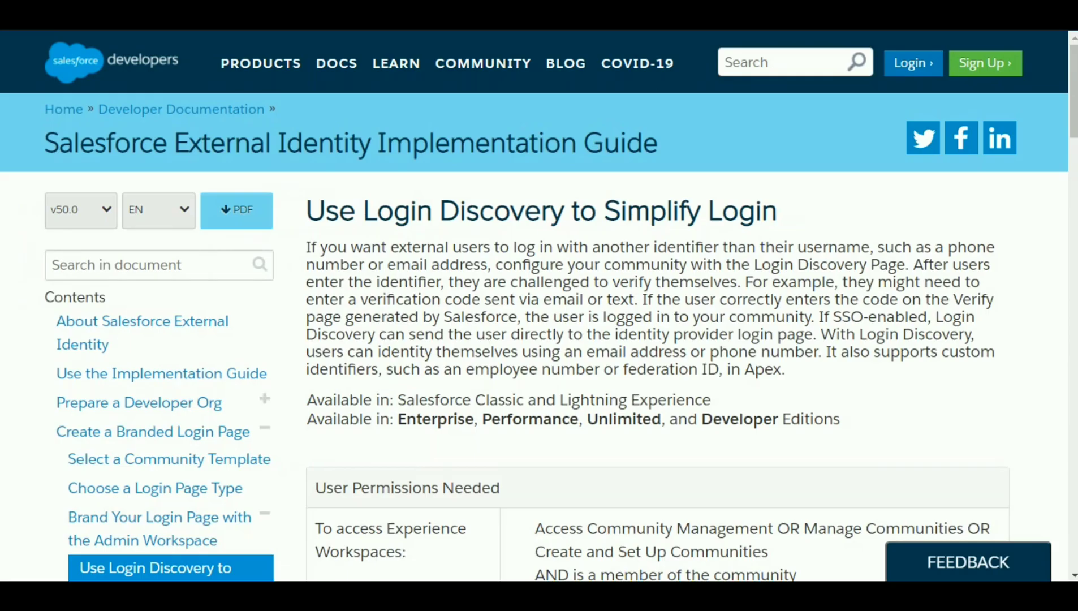
scroll(628, 331, down, 10)
scroll(628, 328, down, 12)
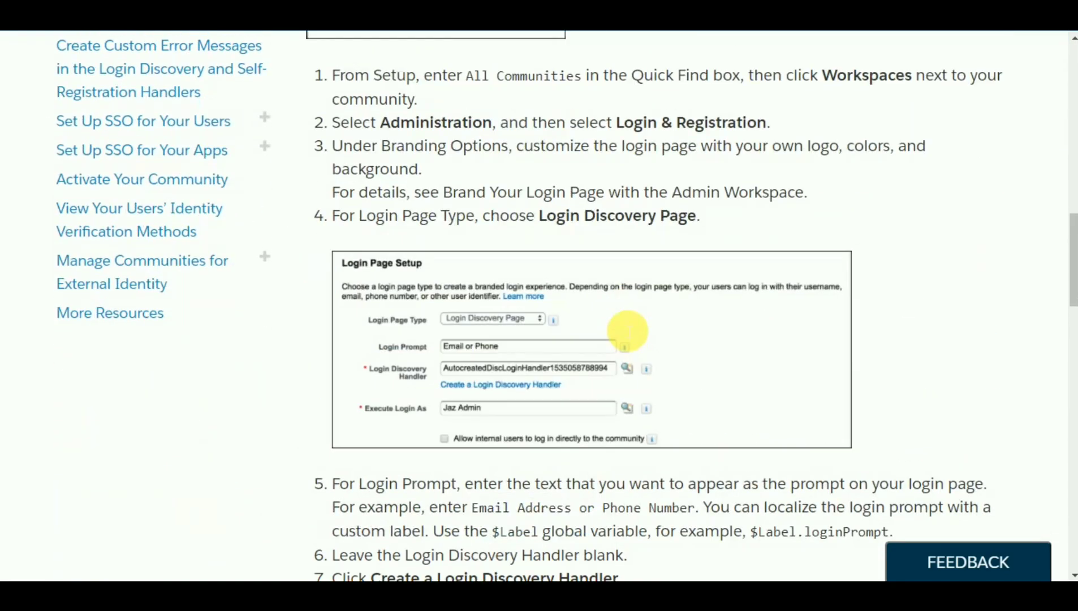
scroll(628, 331, down, 4)
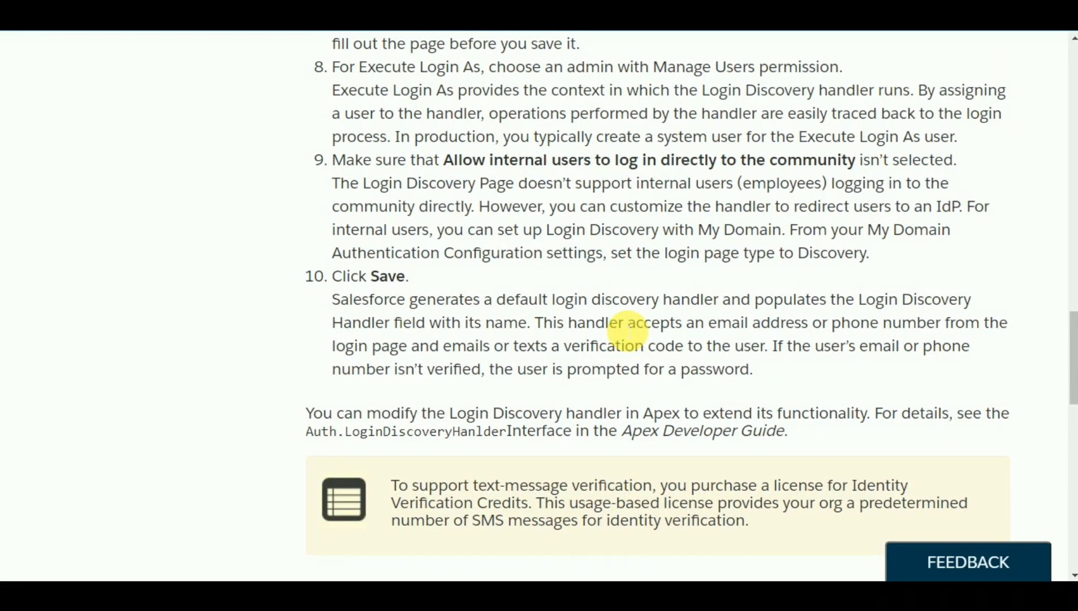
scroll(627, 331, up, 1)
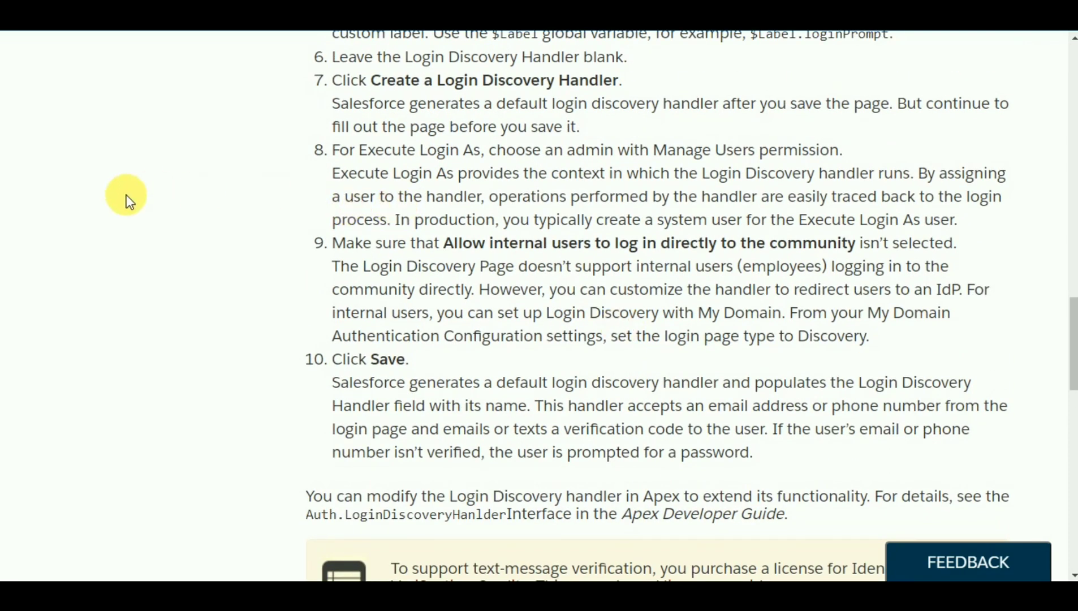
mouse_move(1, 218)
click(34, 232)
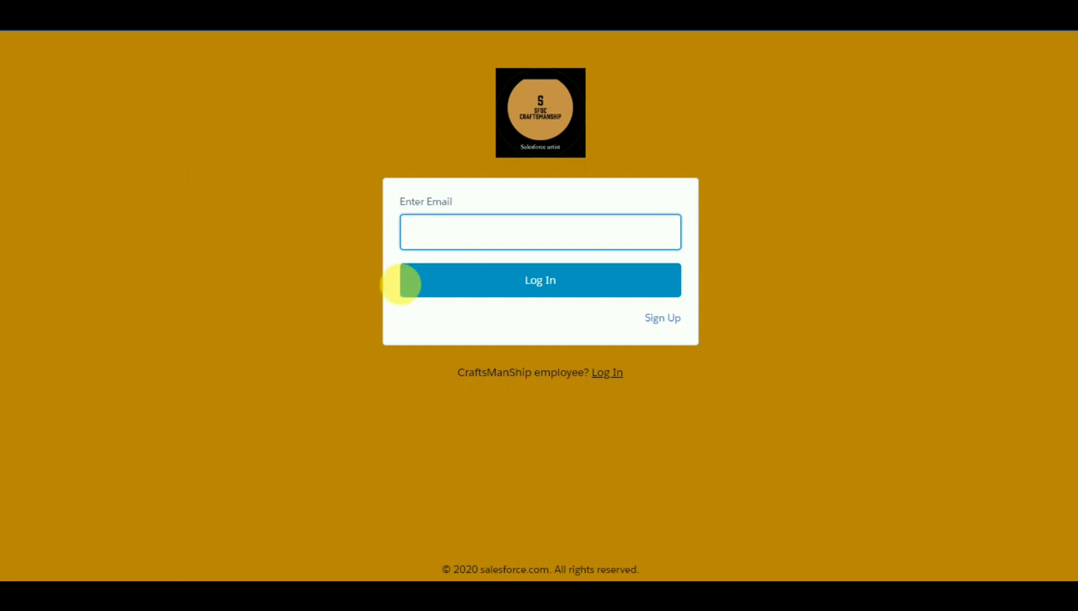
Bring the 'Use Login Discovery to Simplify Login' documentation window back to the front
click(378, 12)
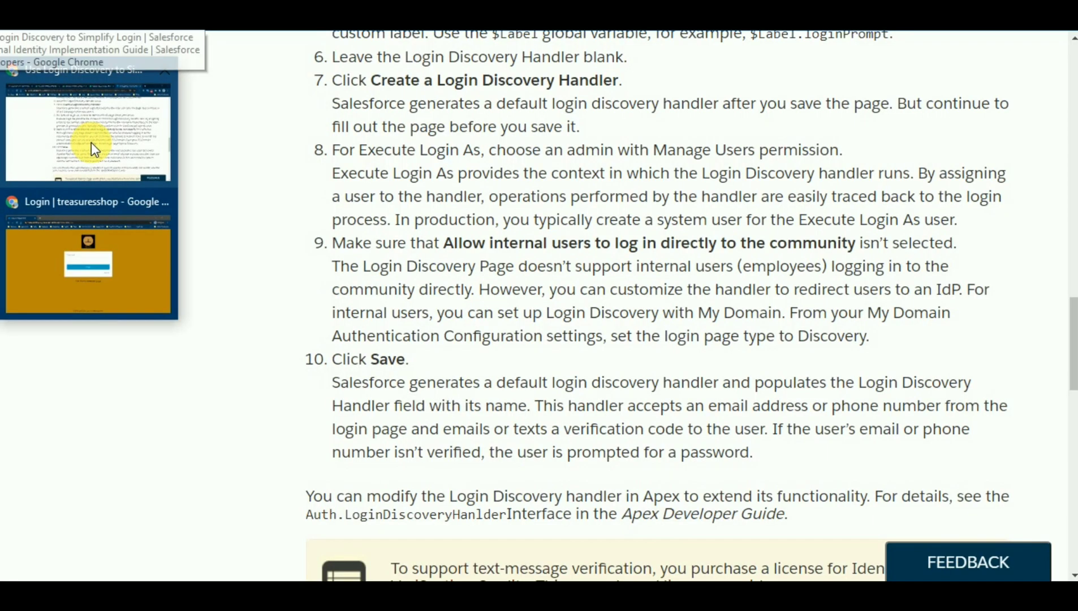
click(91, 143)
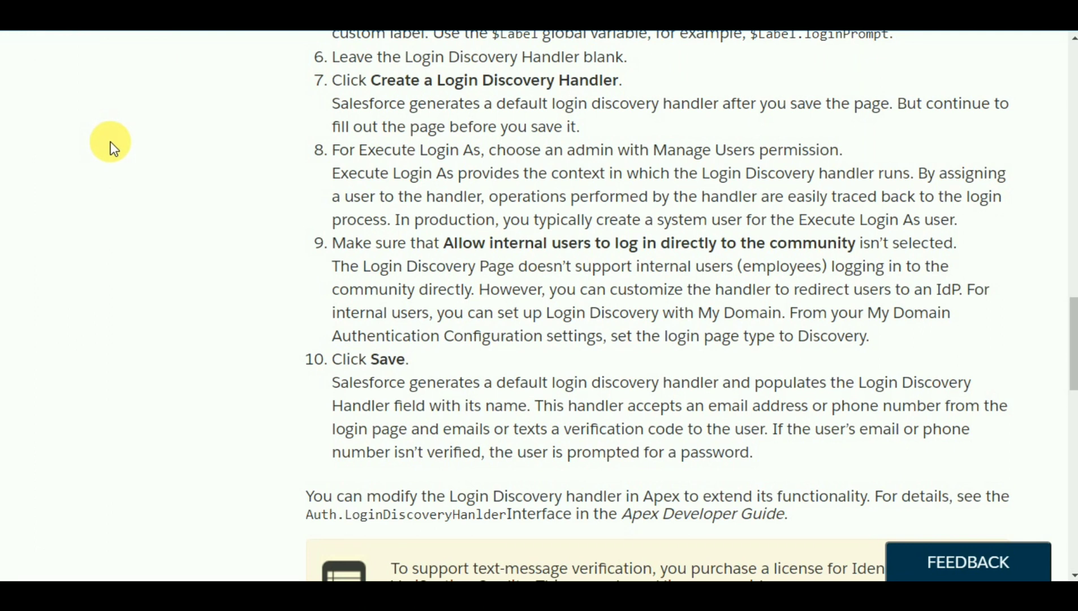
scroll(336, 217, down, 2)
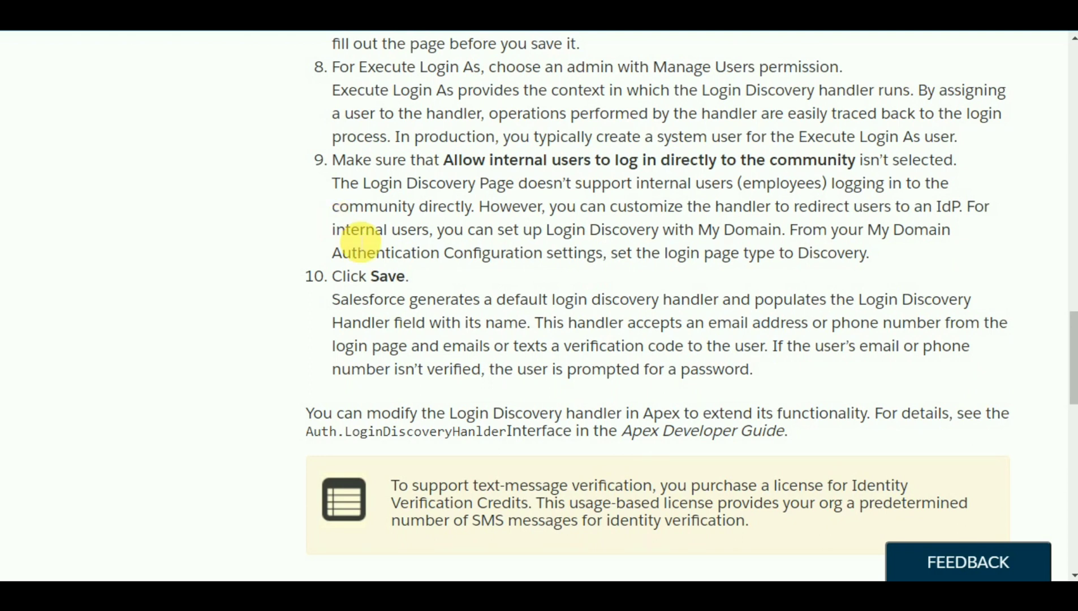
scroll(421, 345, down, 4)
drag(399, 328, 756, 348)
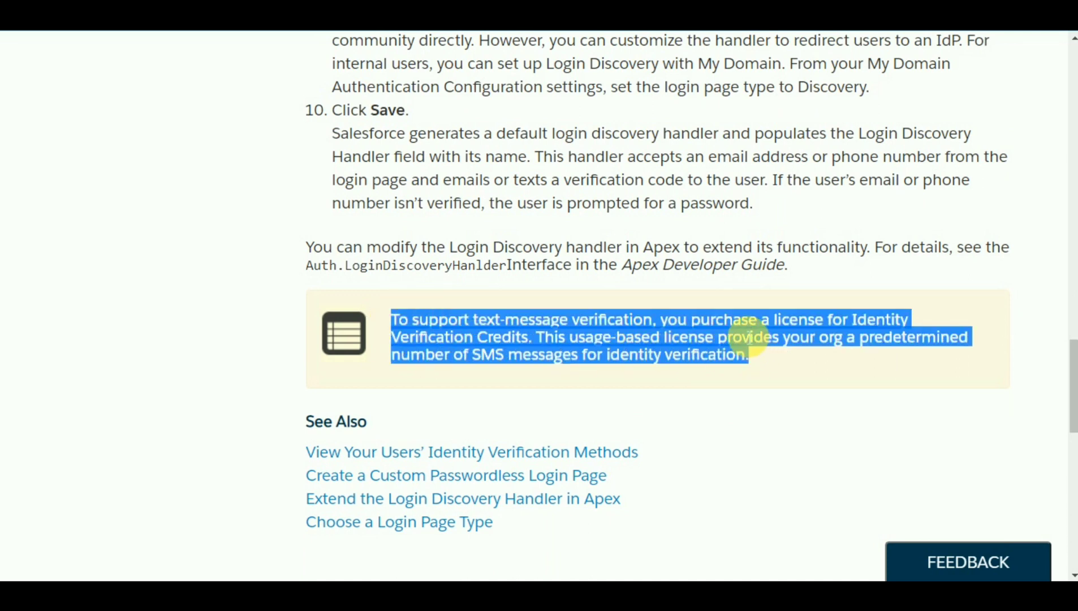
click(842, 324)
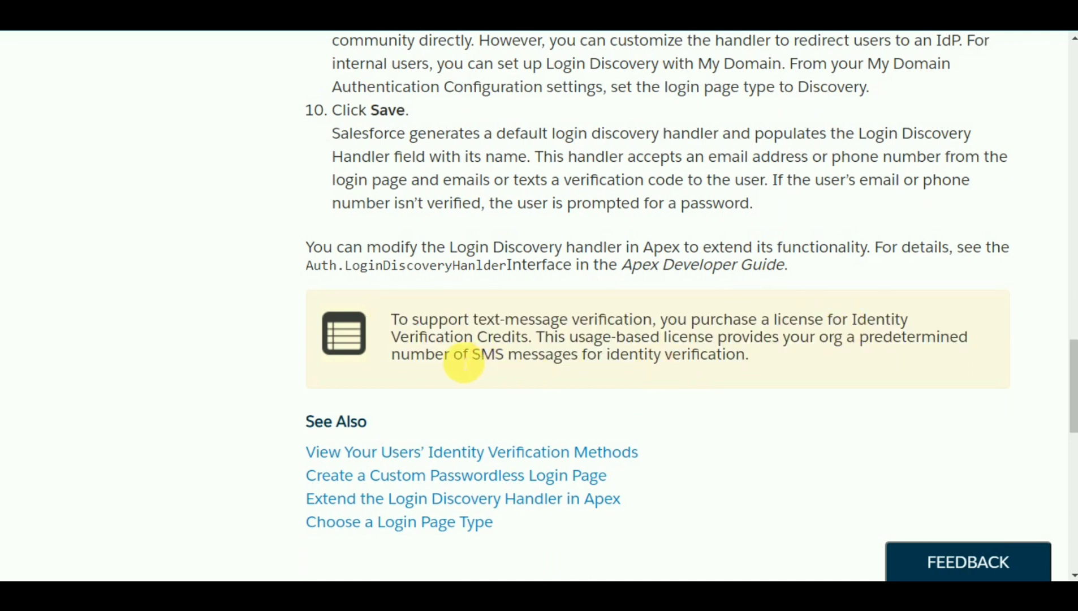
drag(853, 324, 868, 325)
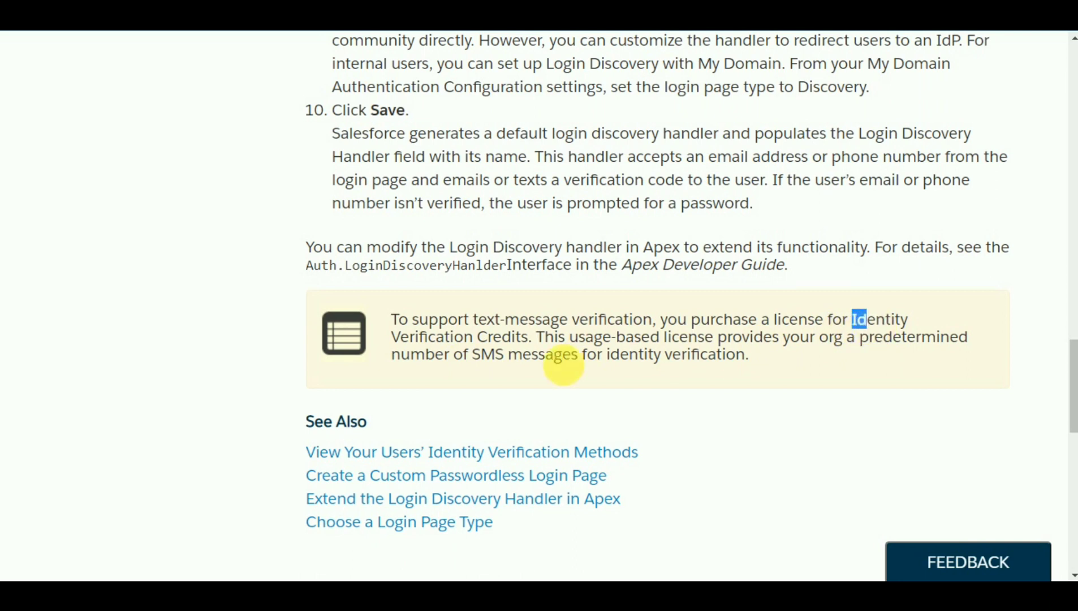
drag(478, 342, 536, 346)
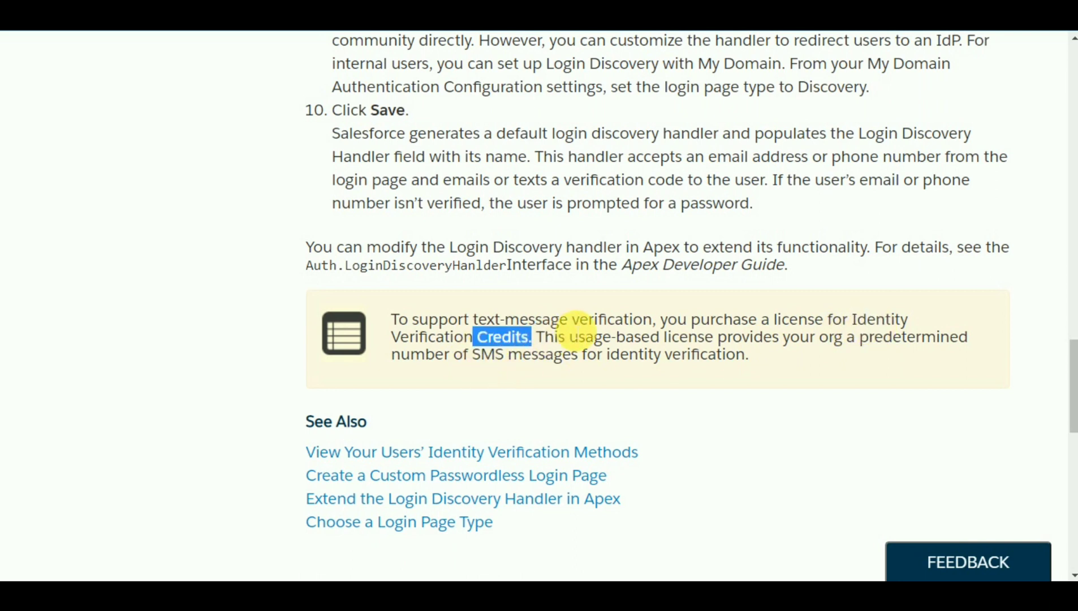
scroll(577, 334, up, 3)
scroll(509, 303, down, 3)
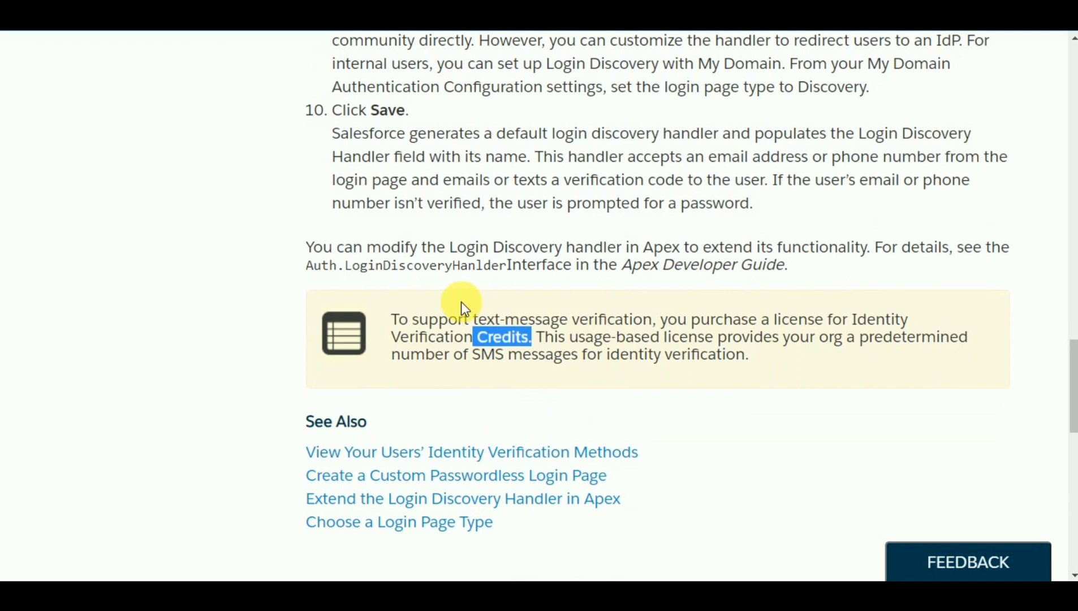
scroll(514, 277, up, 5)
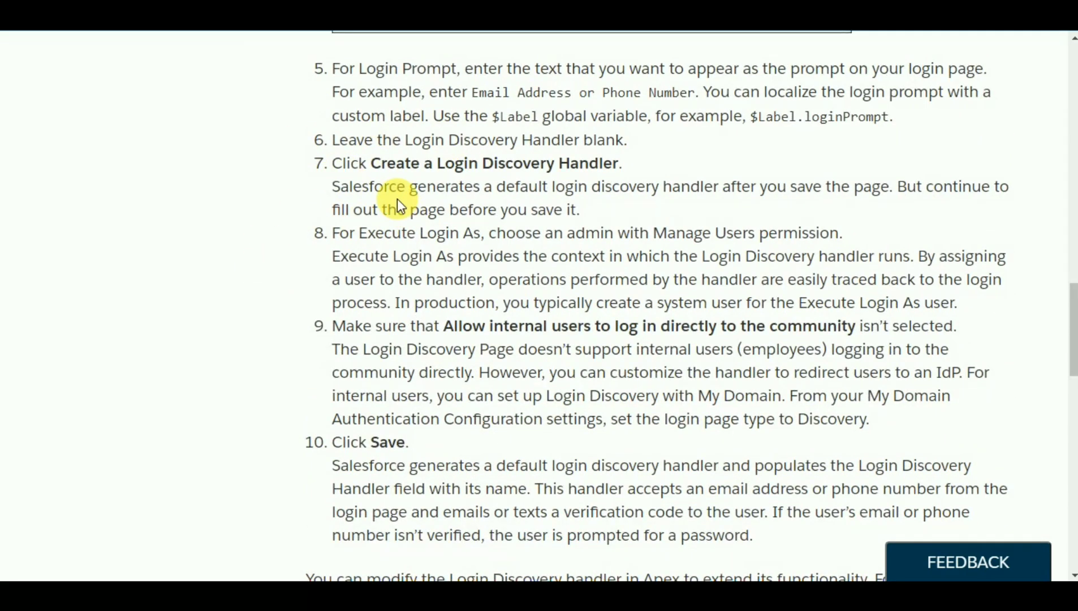
scroll(399, 200, up, 13)
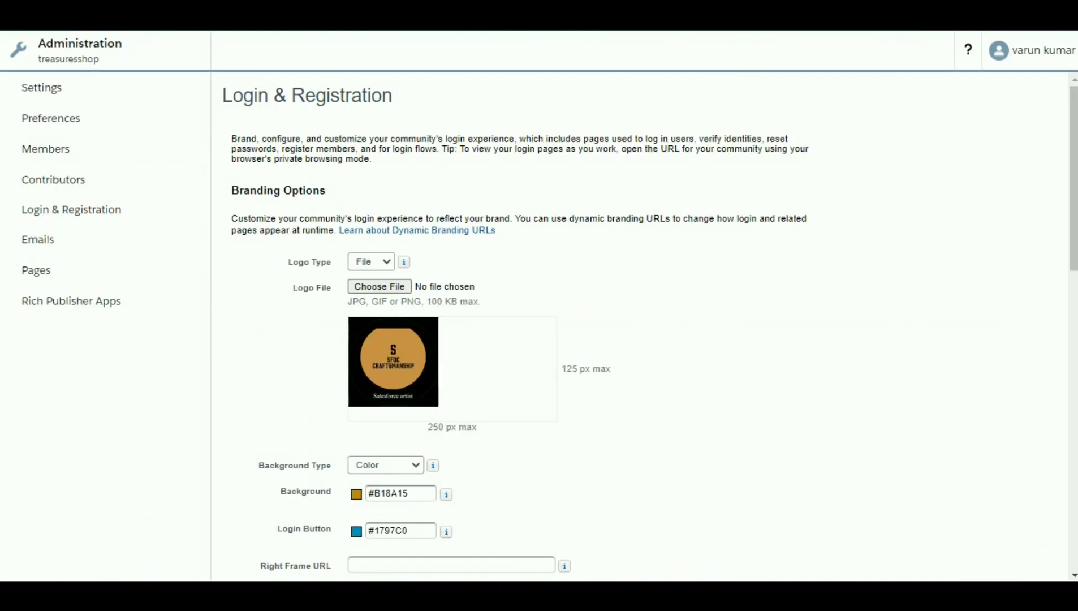
Scroll to Login Page Setup and copy the Login Discovery Handler's name
scroll(454, 342, down, 2)
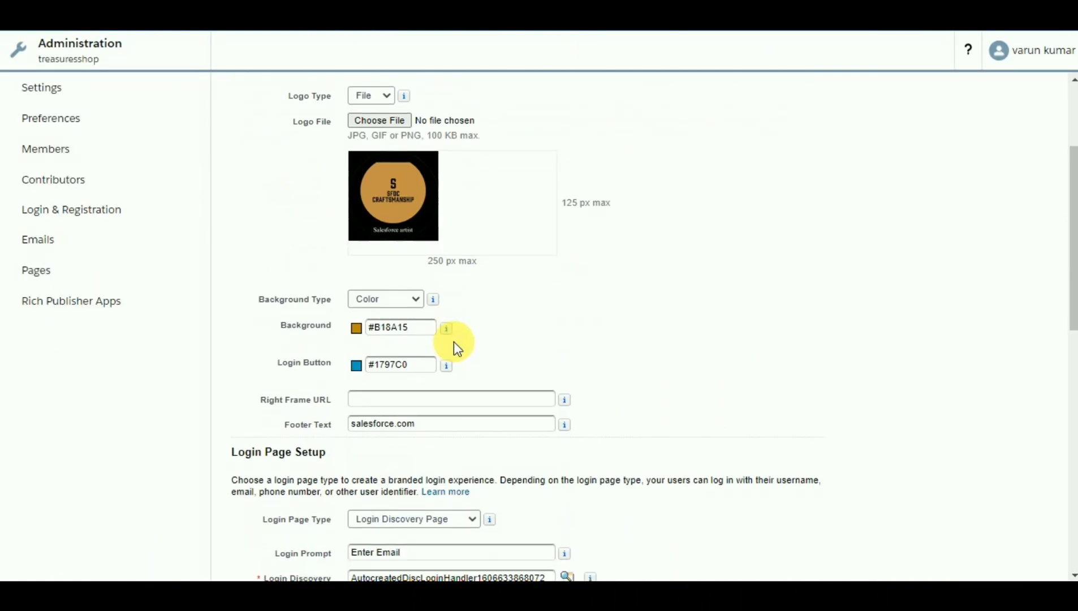
scroll(458, 339, down, 6)
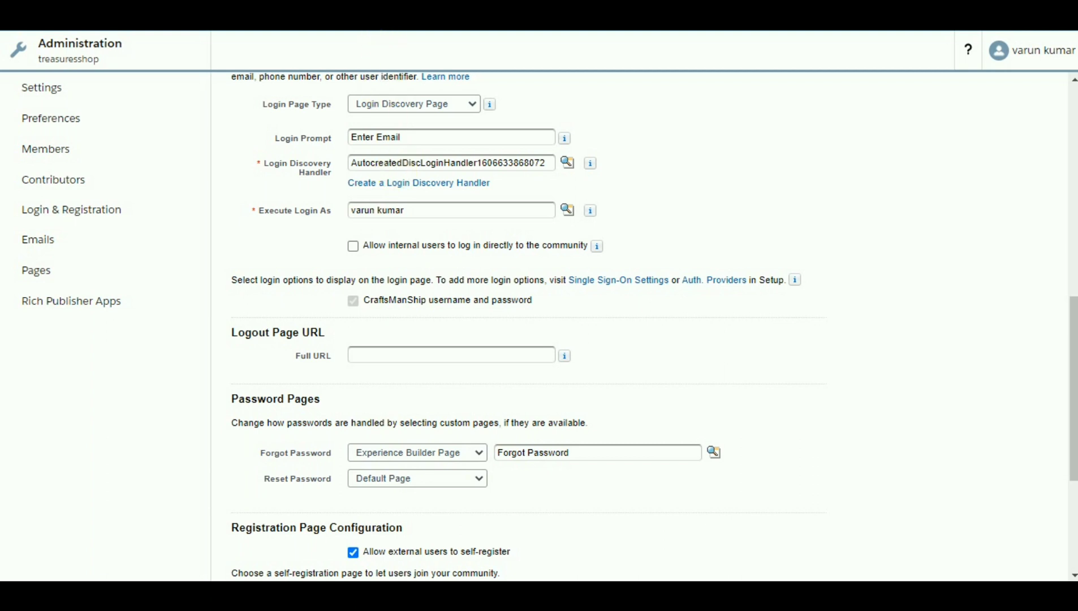
double_click(434, 164)
key(ctrl+c)
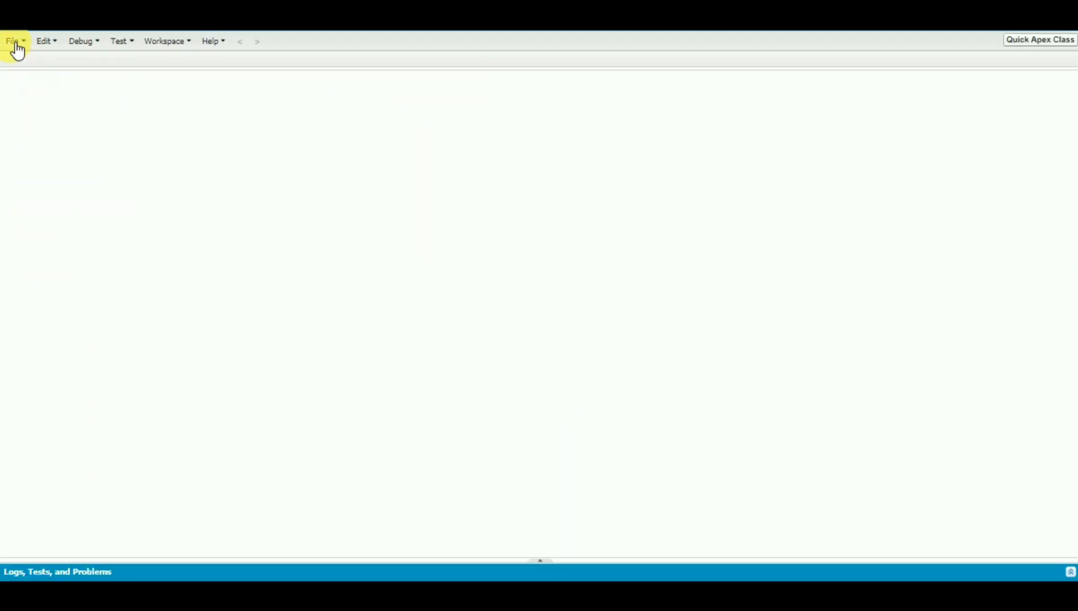
click(14, 42)
click(26, 80)
click(380, 405)
key(ctrl+v)
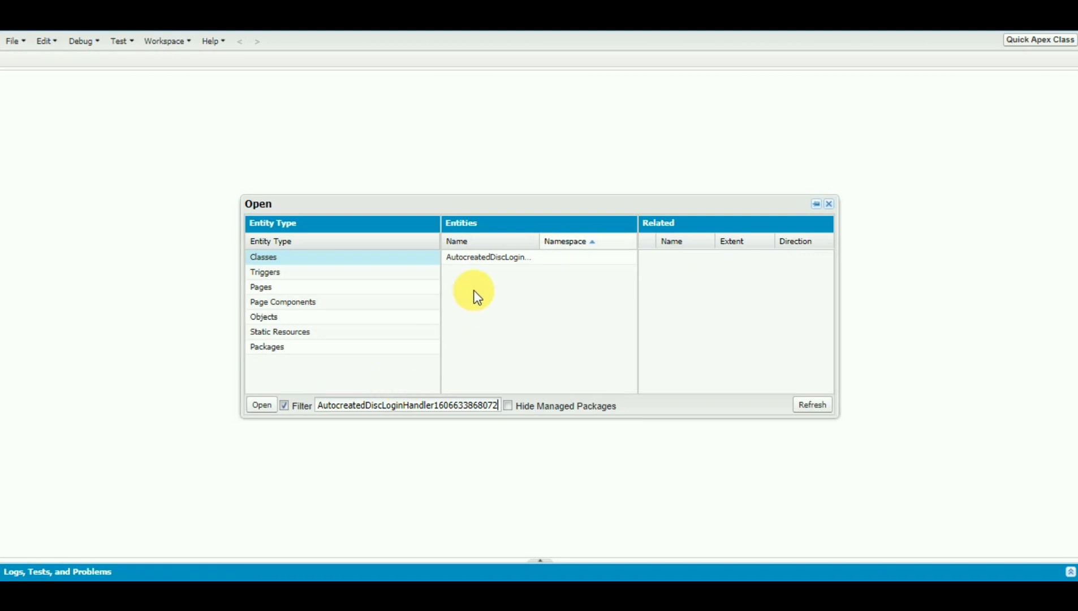
double_click(506, 259)
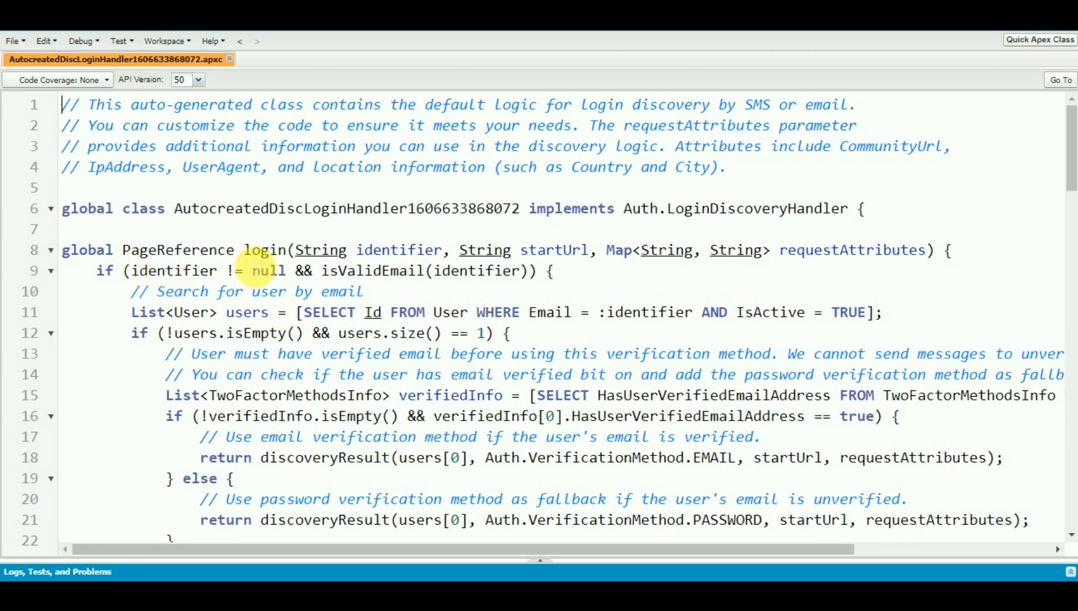
Highlight every use of 'identifier' in the handler and scroll through its login logic, comparing with the login page
click(37, 237)
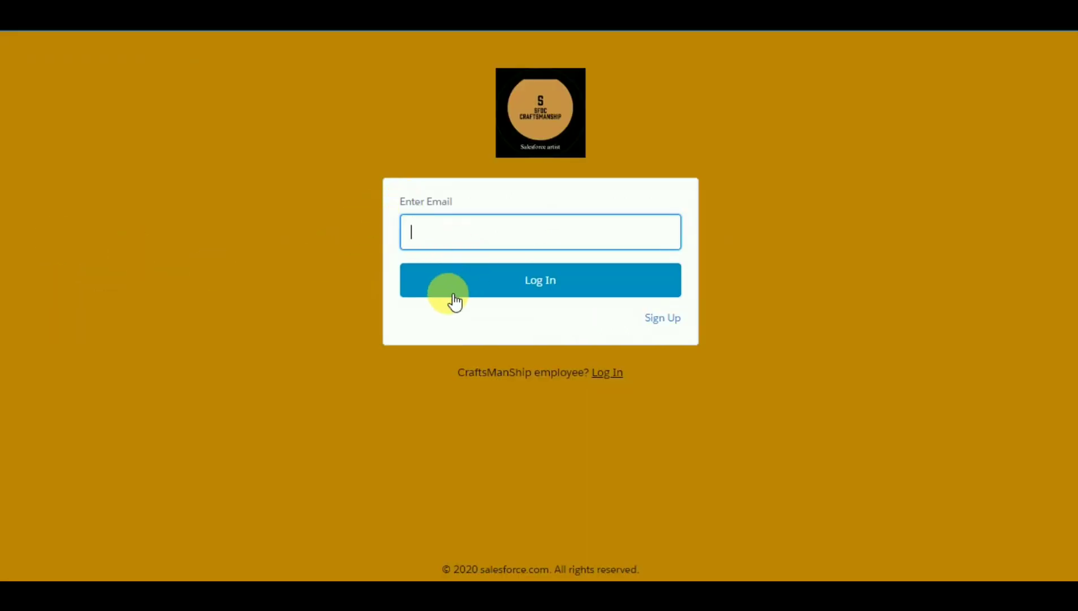
click(2, 207)
click(76, 163)
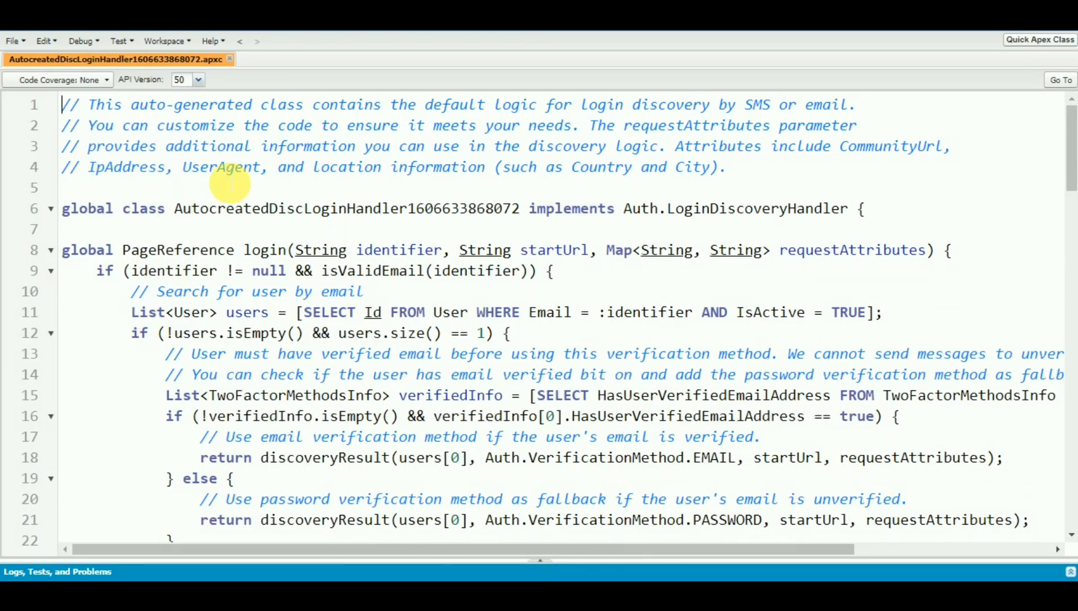
double_click(423, 249)
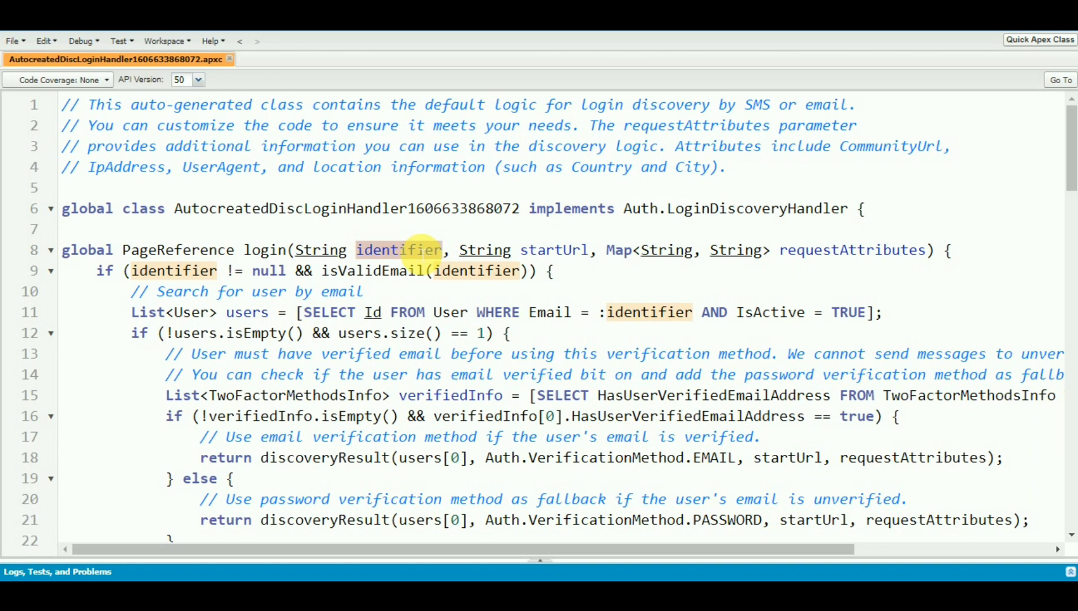
click(87, 275)
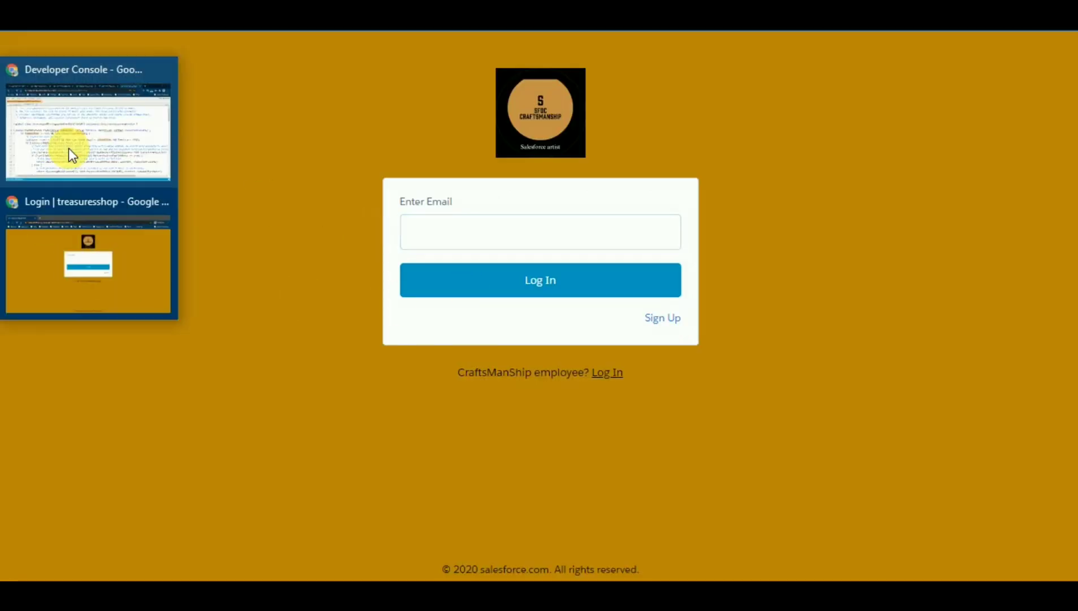
click(8, 169)
scroll(283, 300, down, 1)
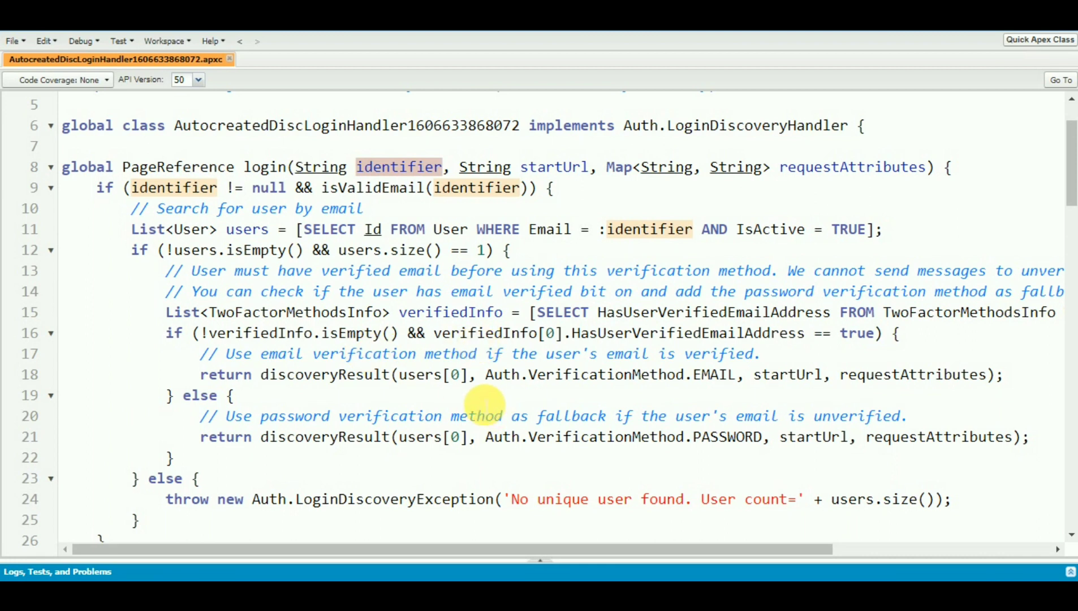
scroll(485, 404, down, 2)
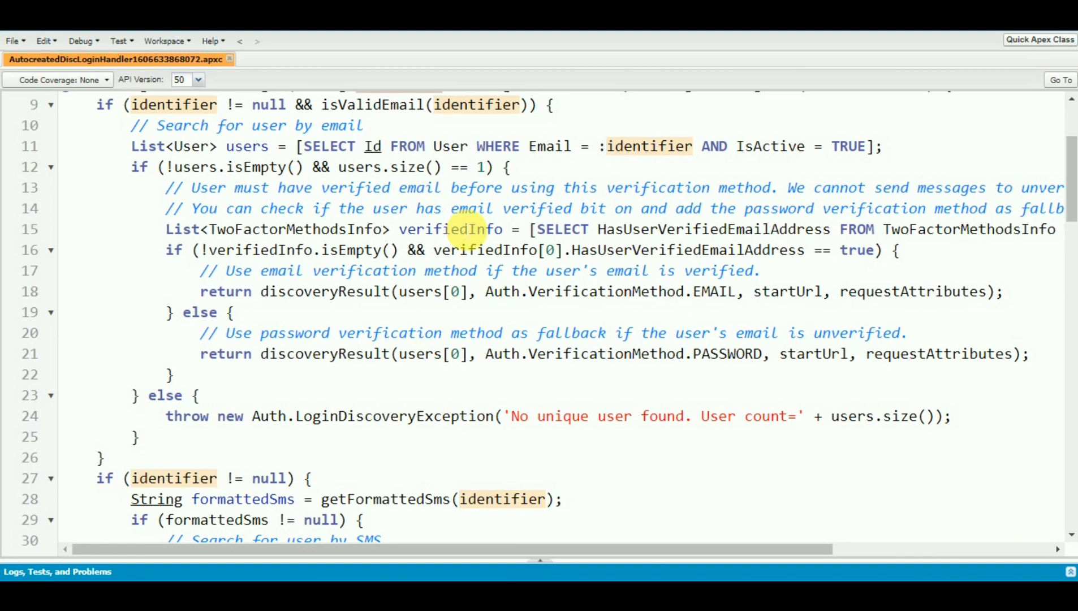
scroll(470, 229, up, 3)
On the community login page, paste the user's email address and submit it
mouse_move(1, 195)
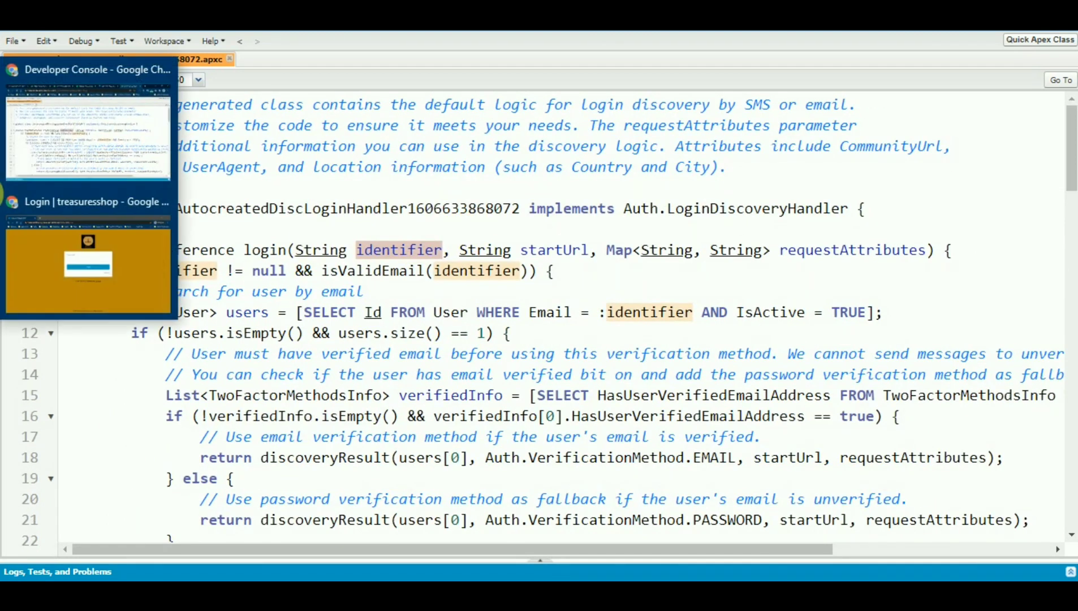
click(64, 251)
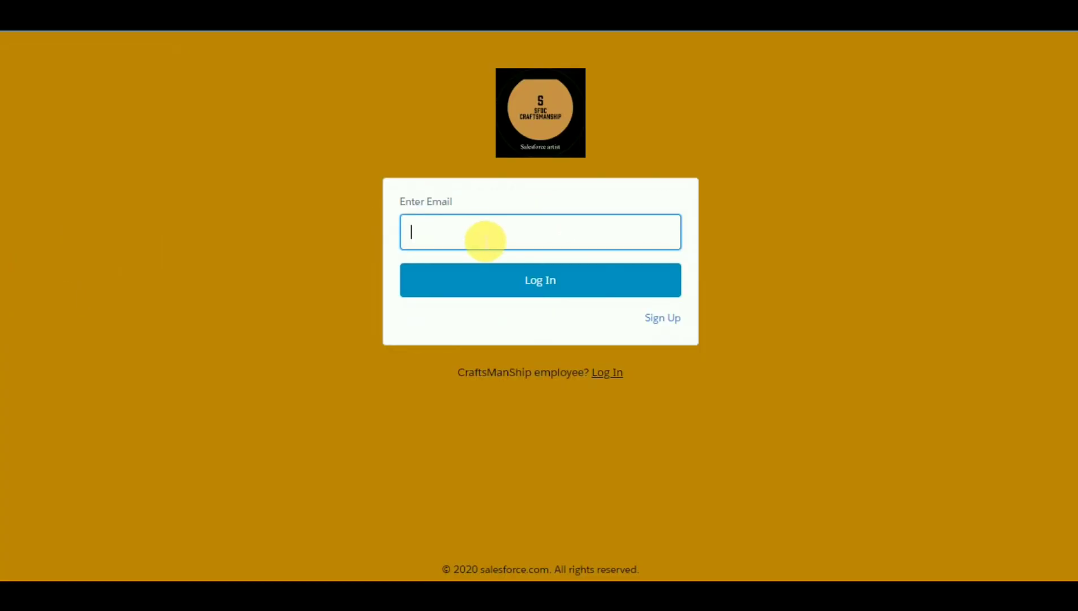
key(ctrl+v)
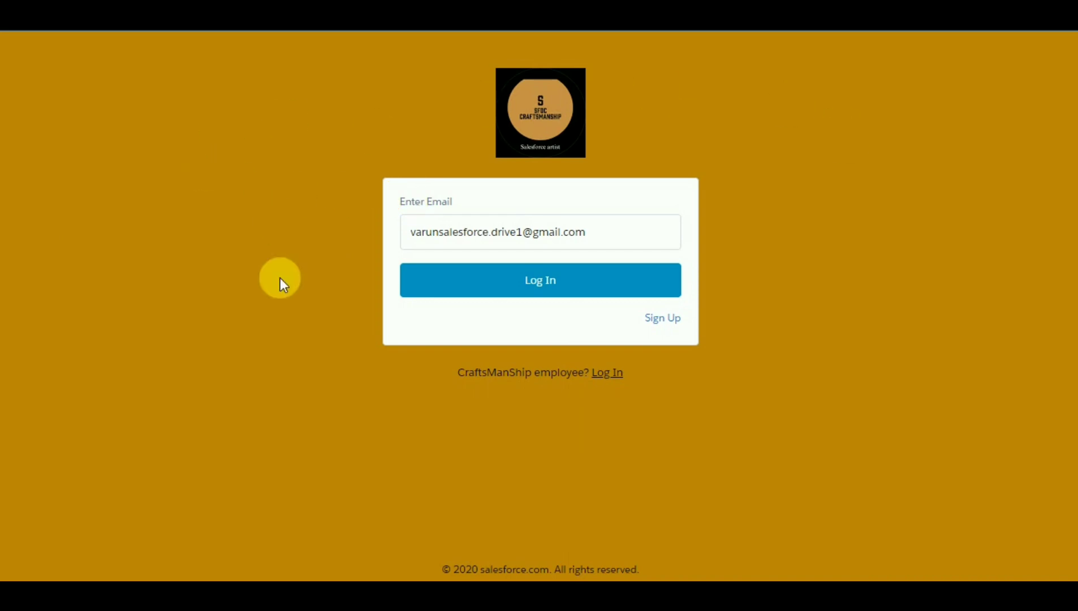
click(525, 286)
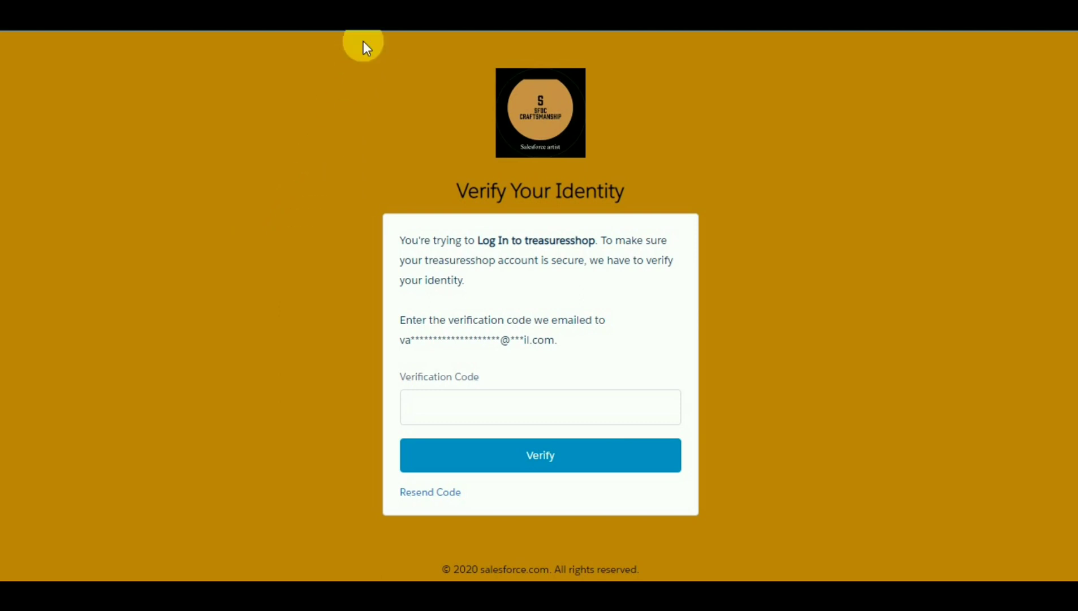
Paste the emailed verification code into Verification Code and verify
click(486, 413)
key(ctrl+v)
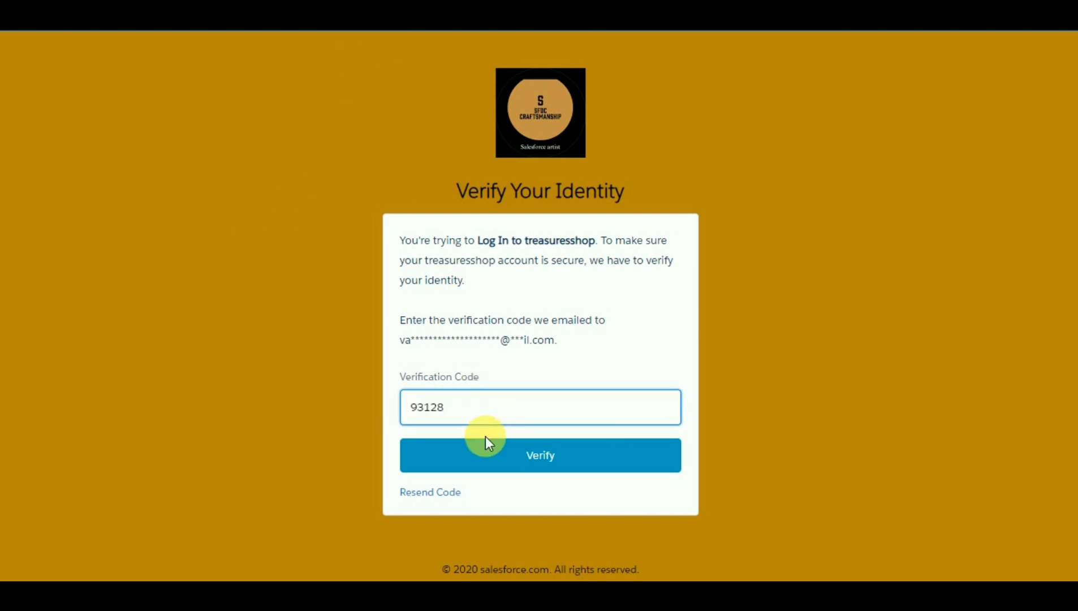
click(491, 456)
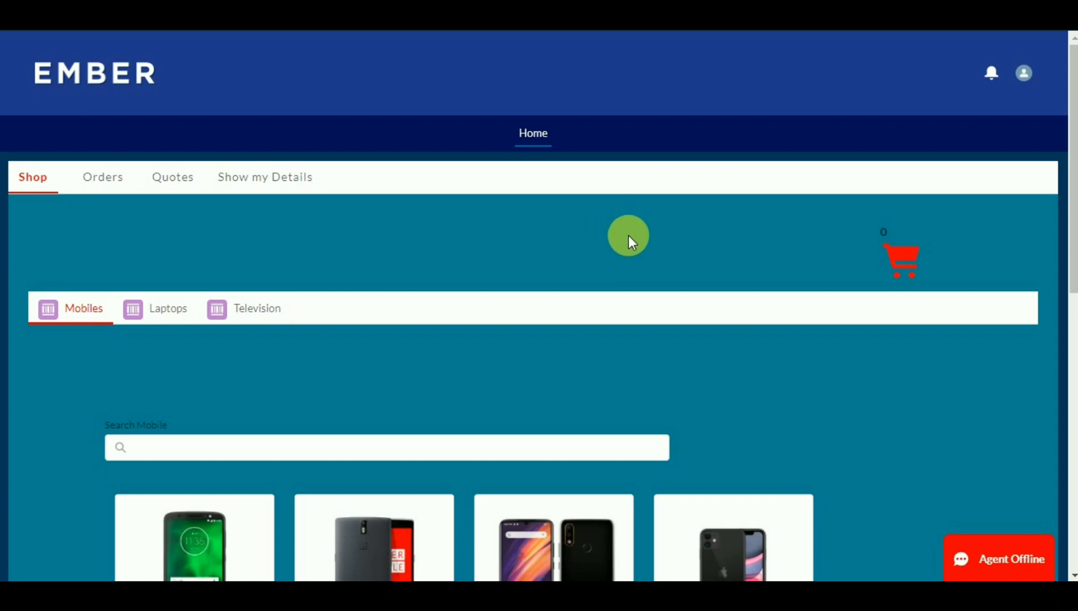
Reload the community page to return to its Enter Email login page
key(F5)
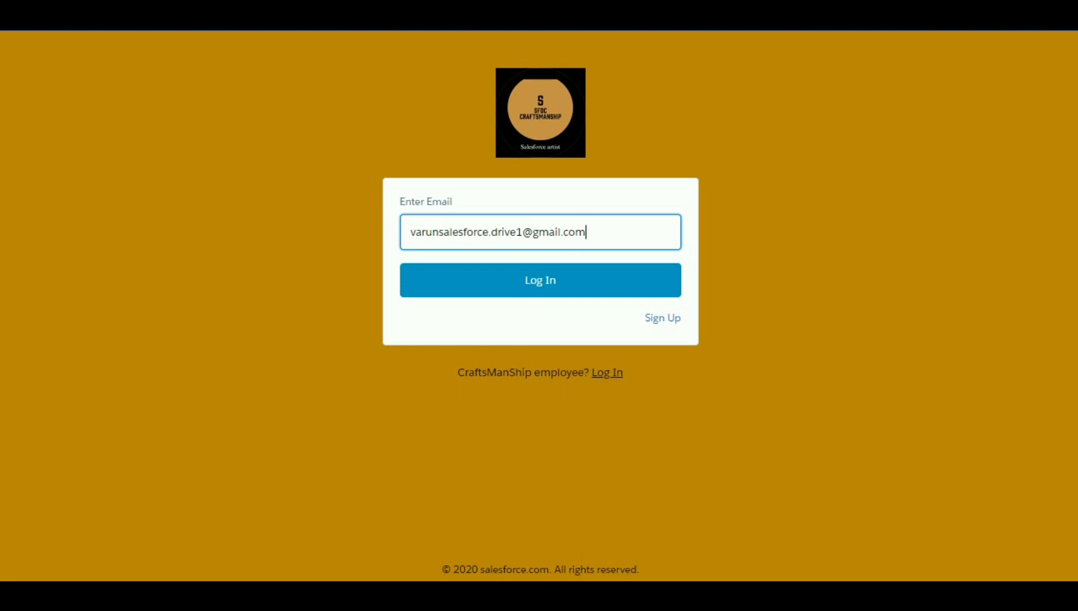
In Setup's Object Manager, filter the objects by 'user' and open the User object
click(74, 104)
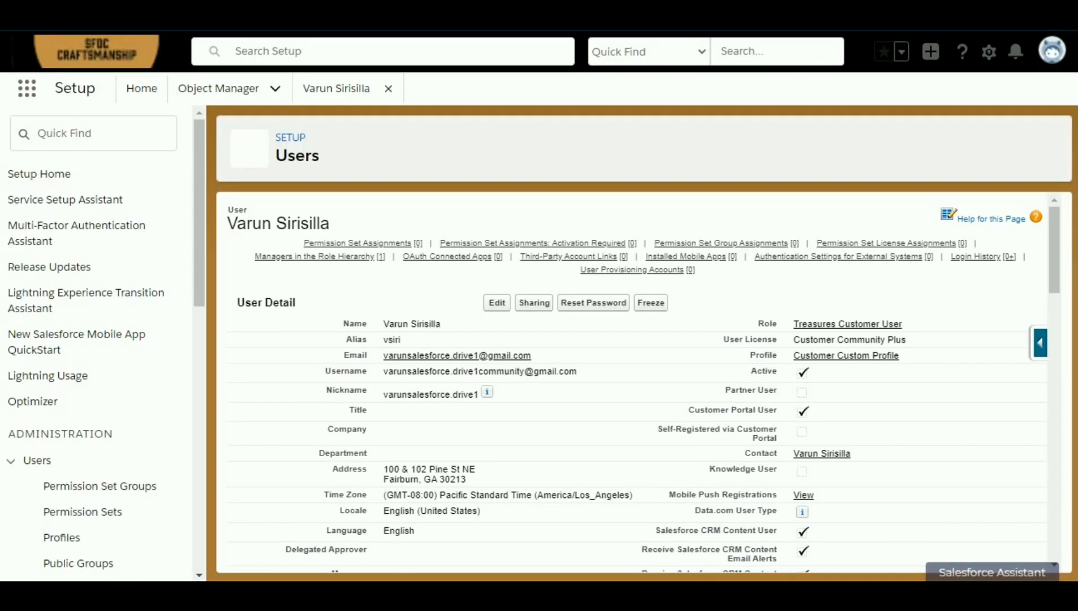
click(232, 90)
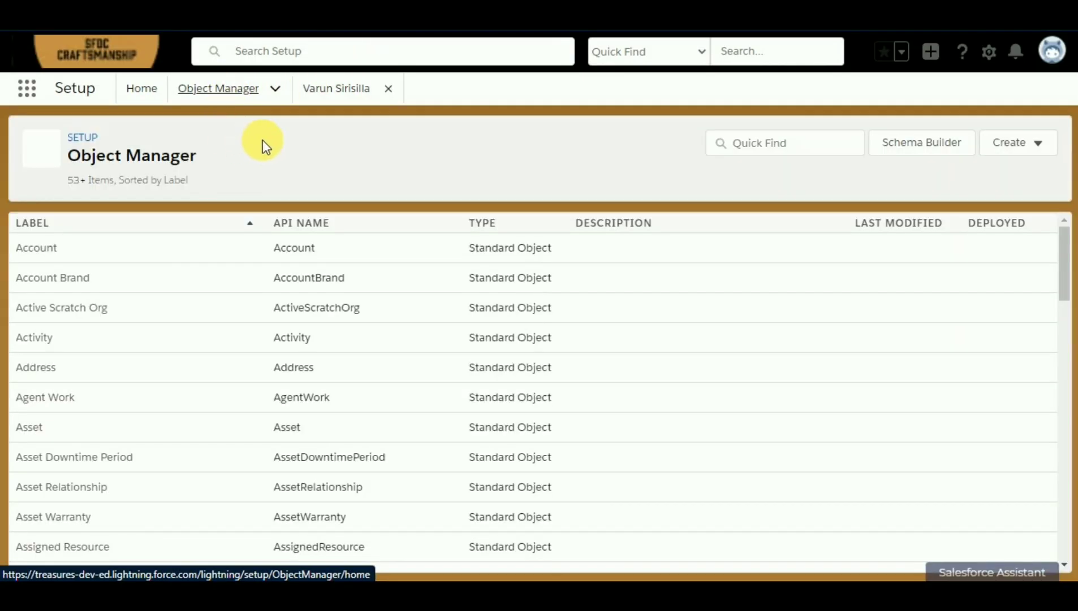
click(750, 143)
text(user)
click(27, 280)
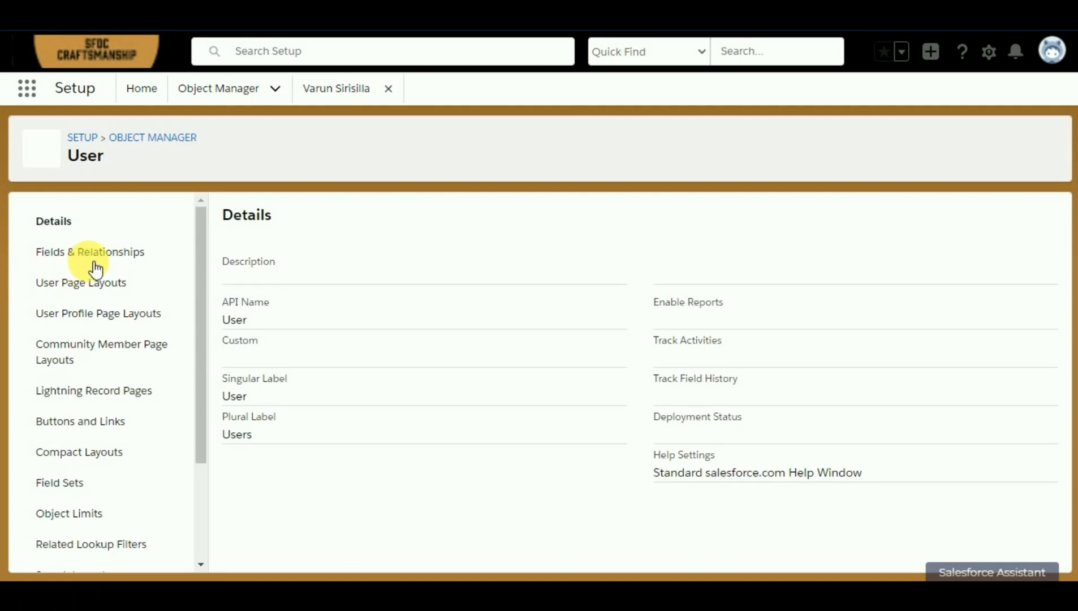
Filter the User fields by 'user', select the User_Id_Number__c API name, and return to the login page
click(102, 263)
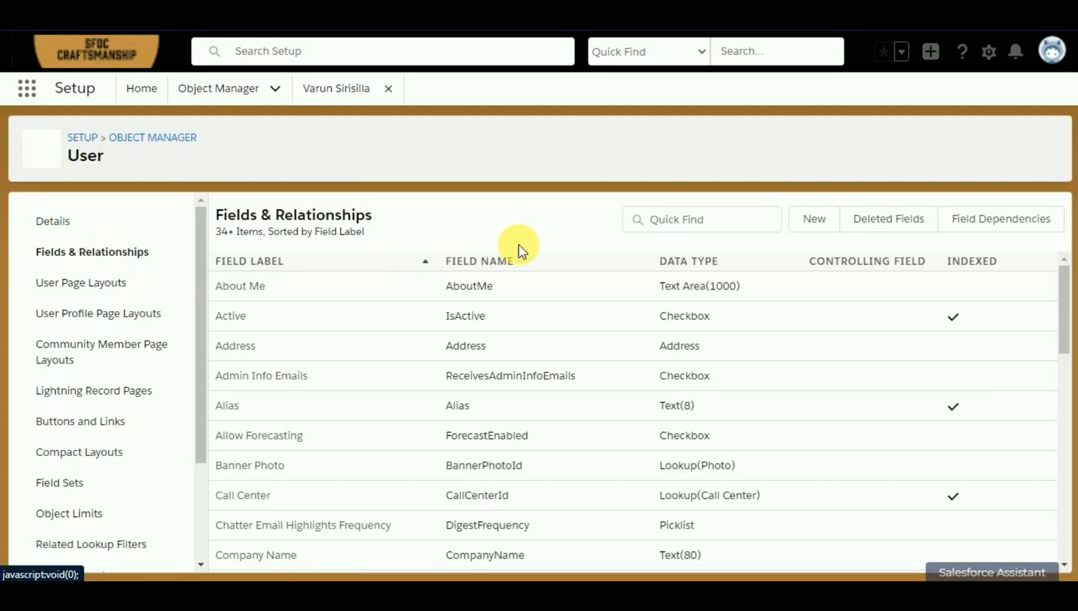
click(667, 220)
text(user)
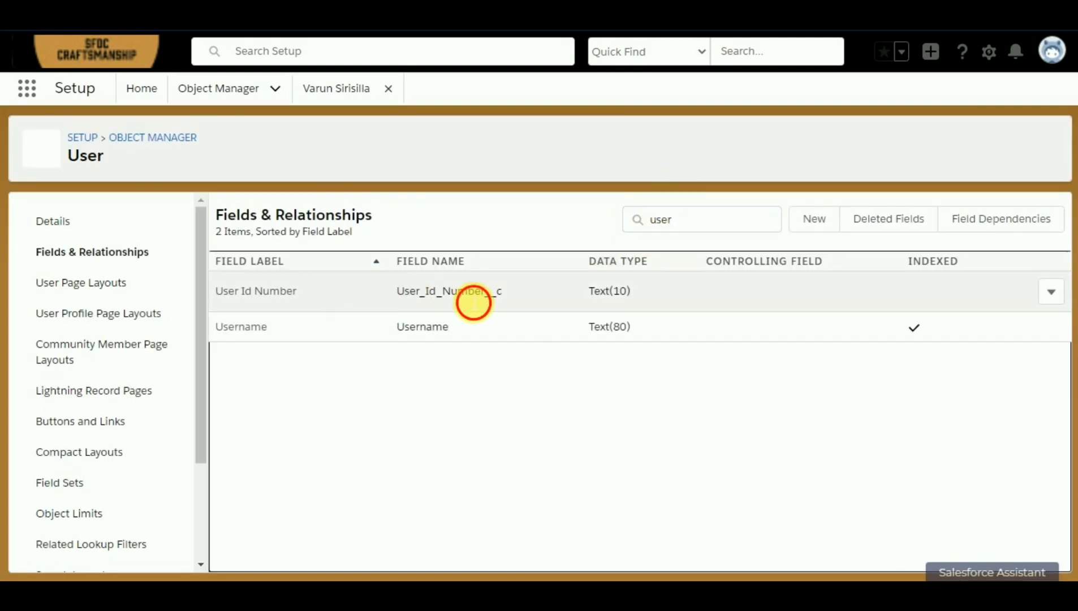
double_click(474, 298)
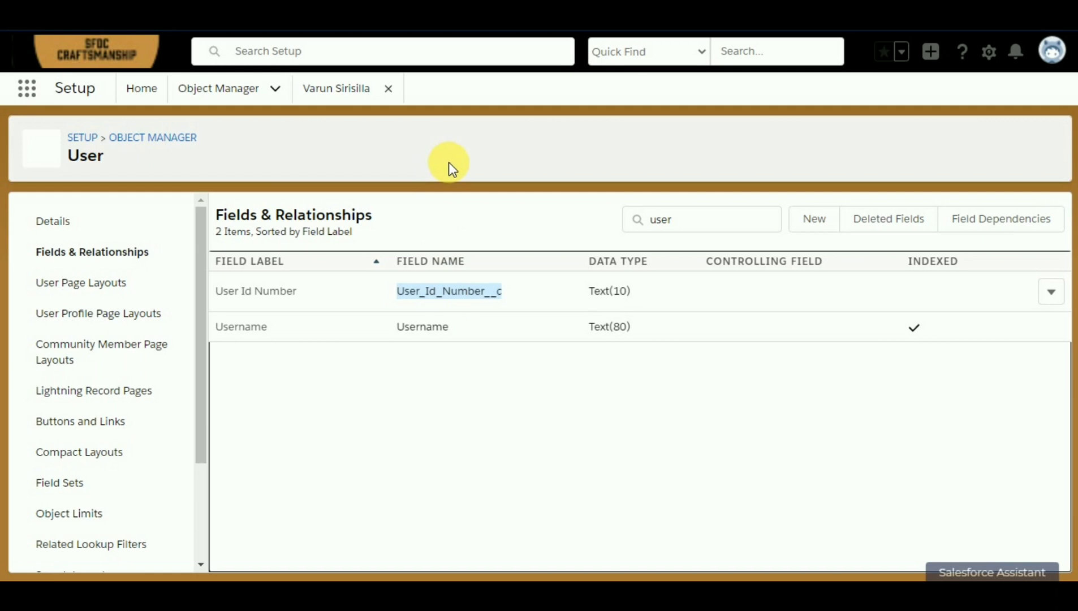
click(53, 227)
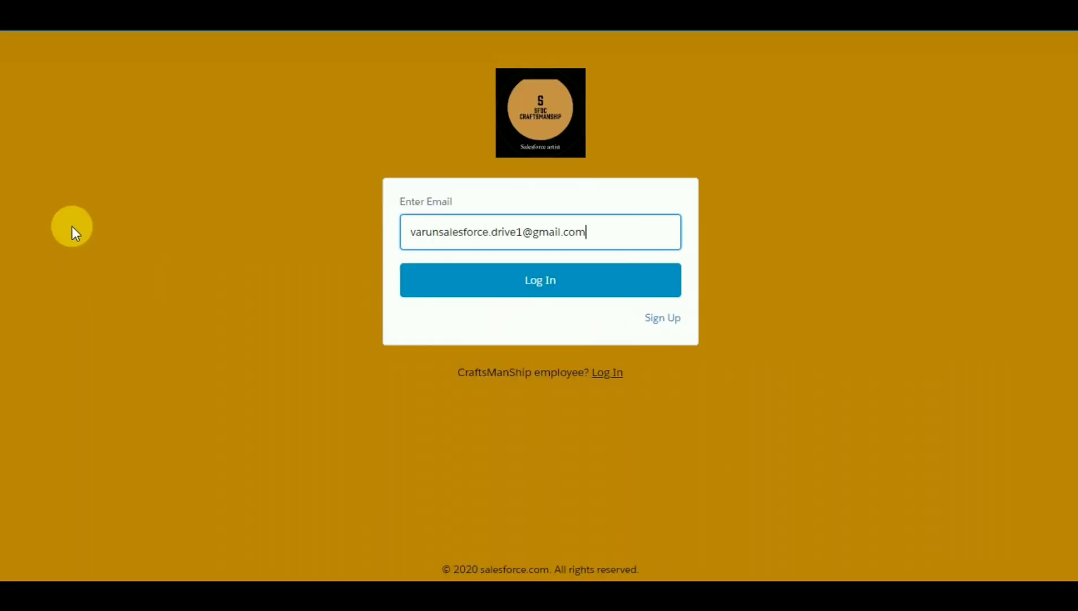
Open the community's Login & Registration settings and compare its login prompt with the live login page
drag(392, 202, 455, 202)
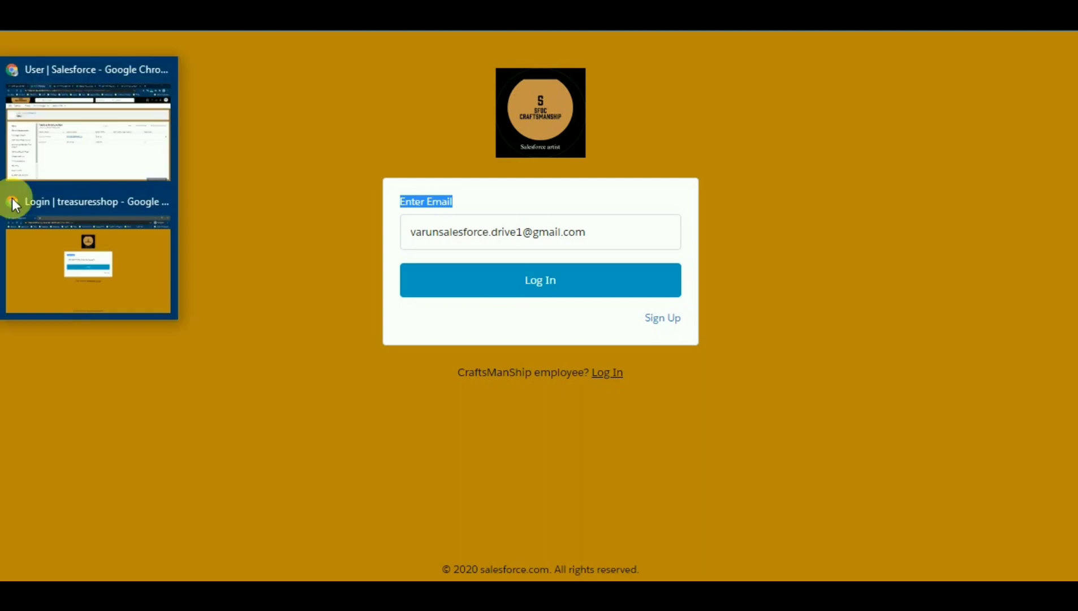
click(48, 140)
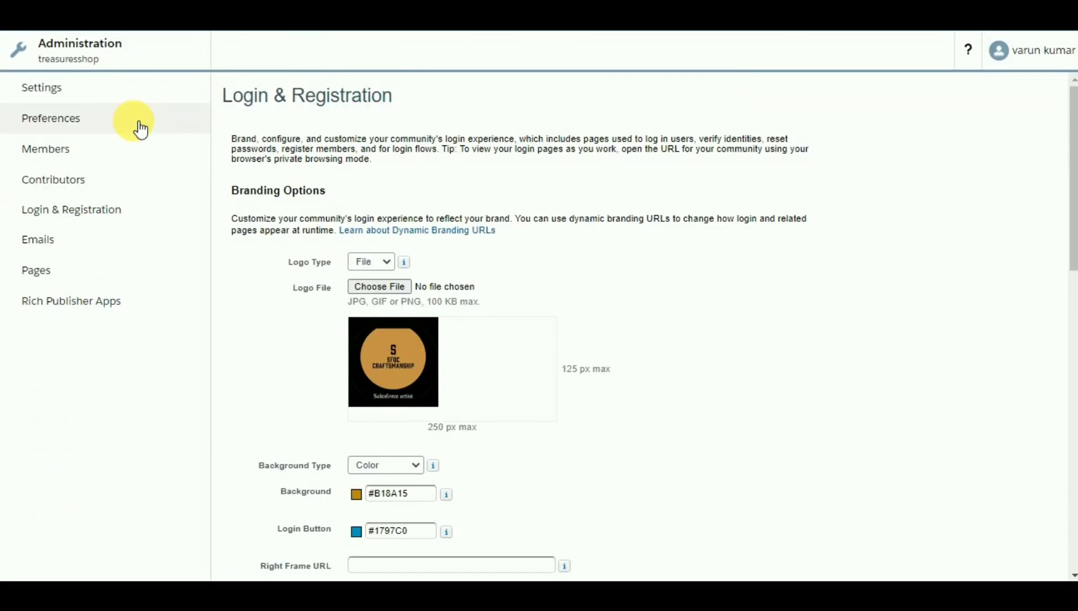
click(115, 212)
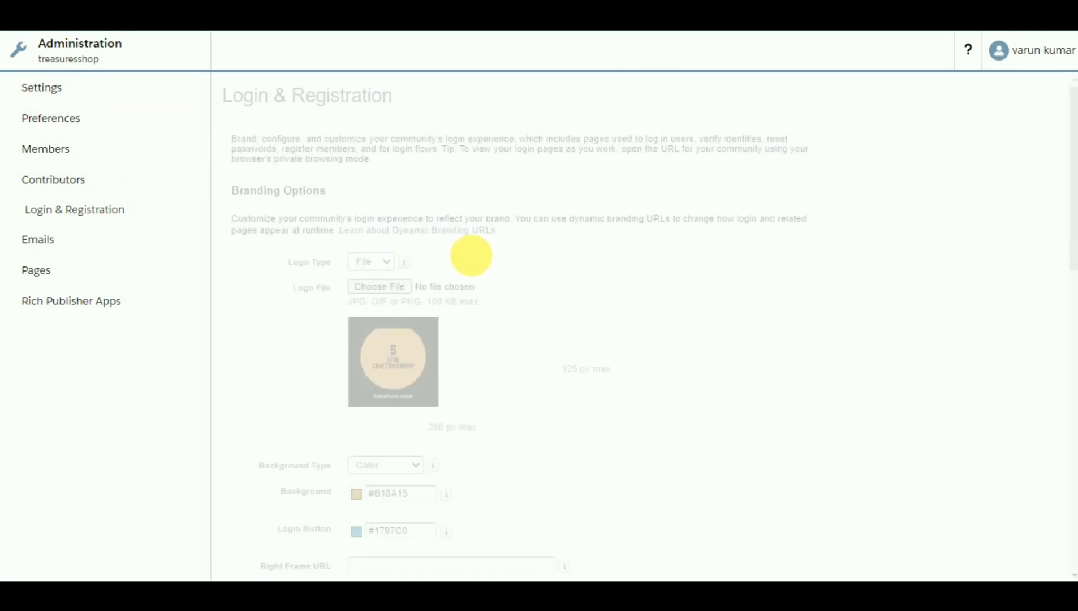
scroll(563, 293, down, 5)
scroll(563, 296, down, 2)
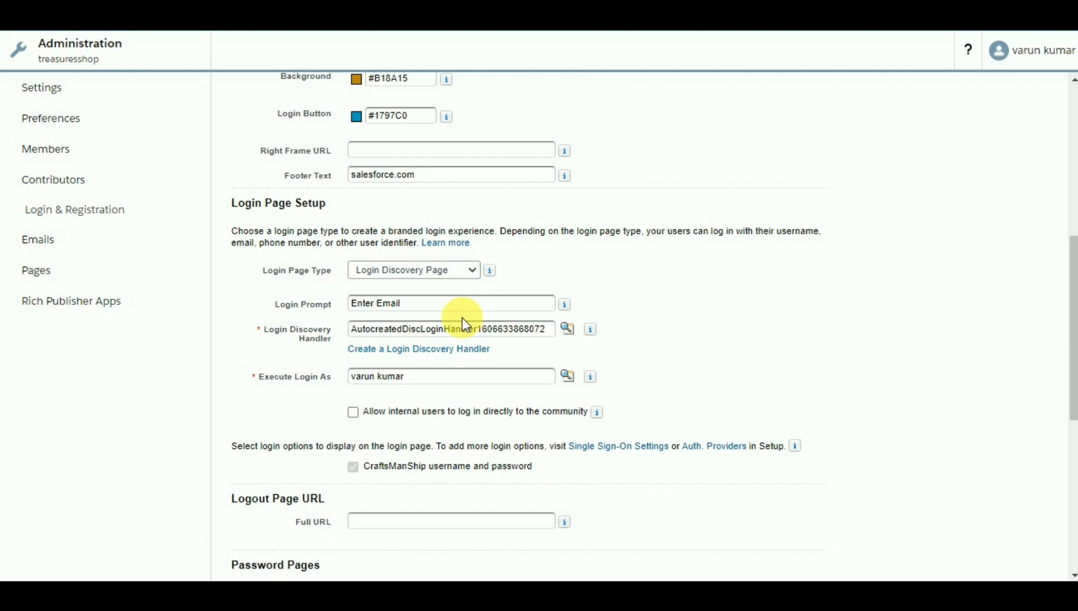
mouse_move(572, 310)
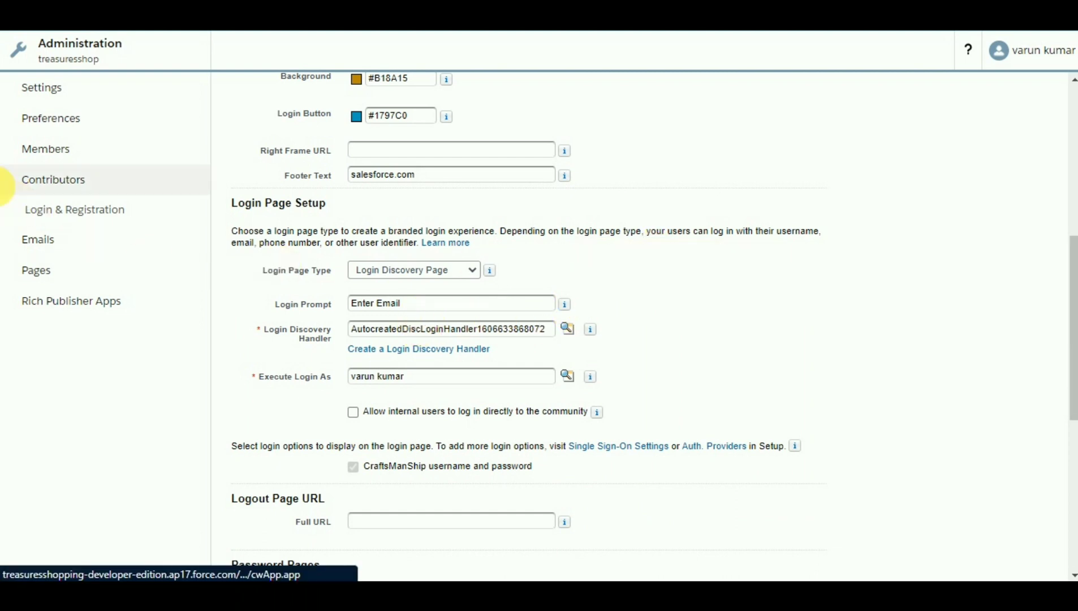
mouse_move(2, 181)
click(65, 246)
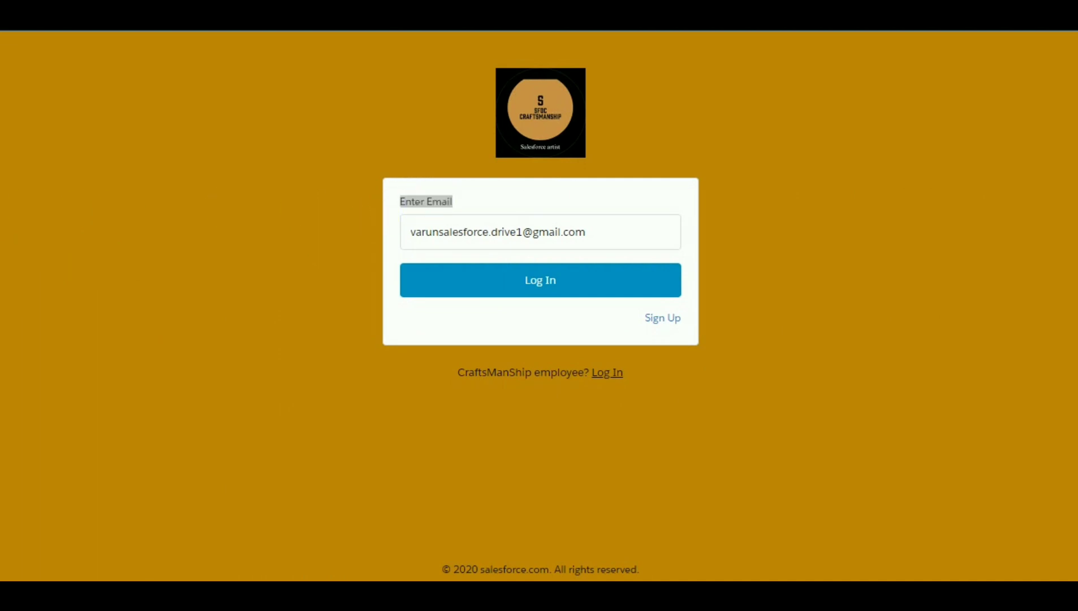
mouse_move(1, 208)
click(69, 138)
Change the login prompt to 'Enter User Id Number', save the settings, and check the login page
double_click(394, 304)
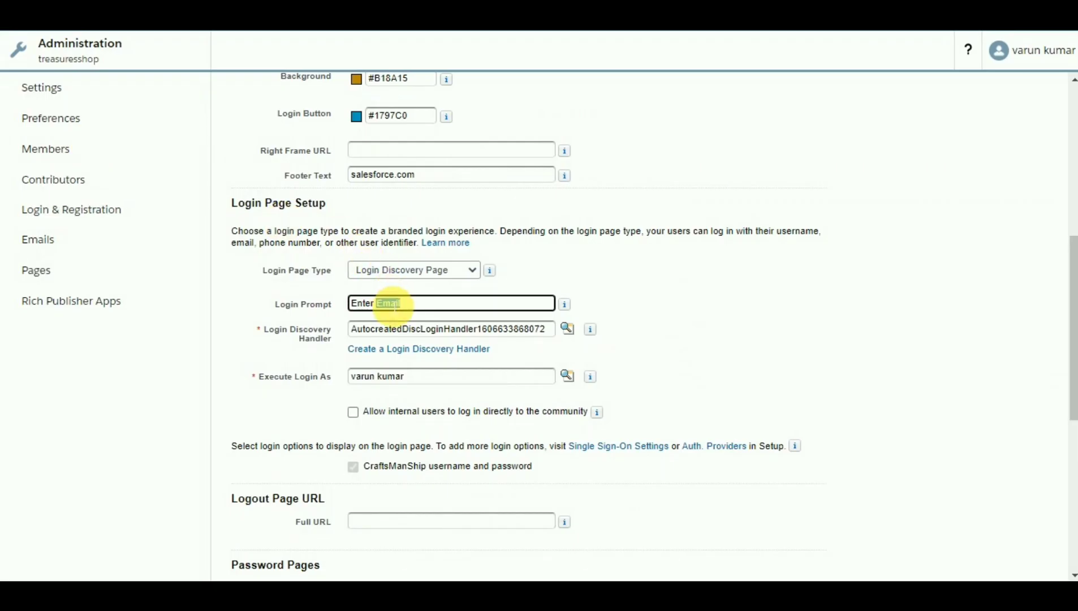
text(User Id Number)
click(692, 256)
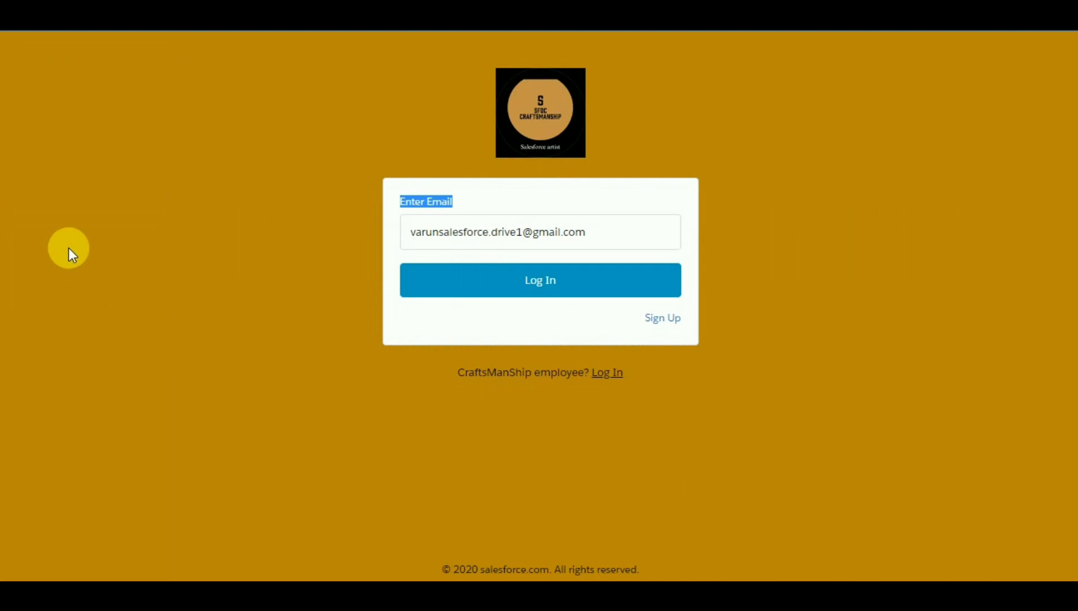
click(45, 126)
scroll(440, 269, down, 6)
click(492, 554)
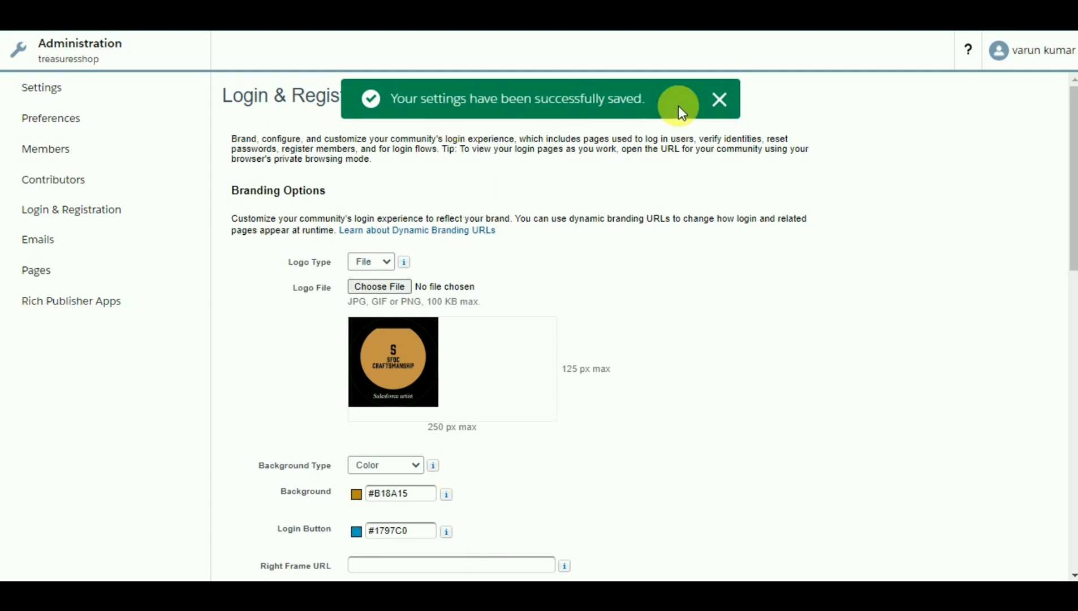
click(14, 245)
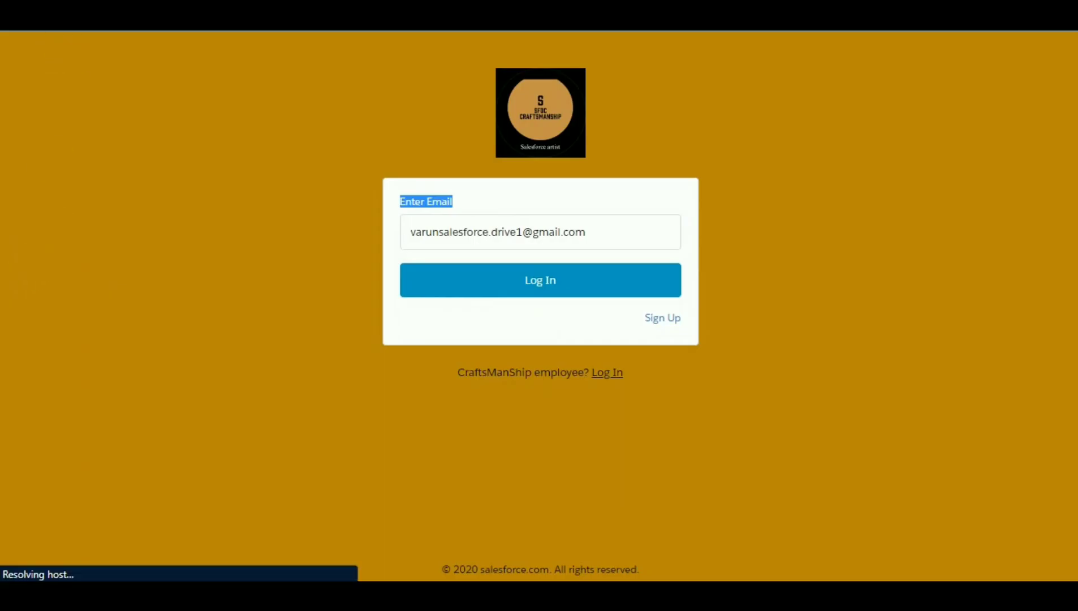
click(393, 201)
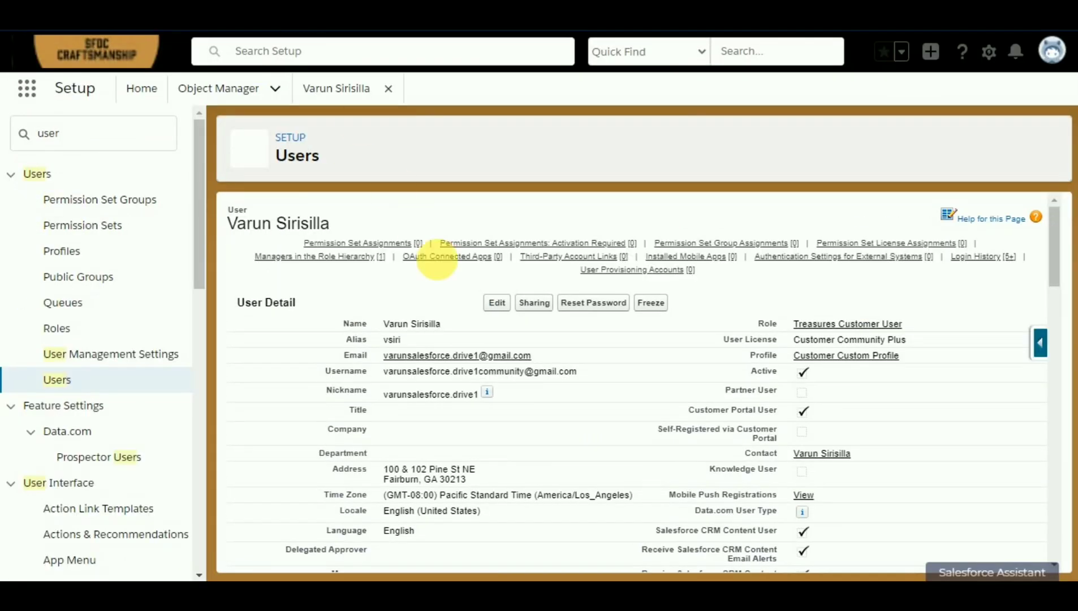
Edit the community user's record, fill in the User Id Number field, and save it
scroll(476, 305, down, 9)
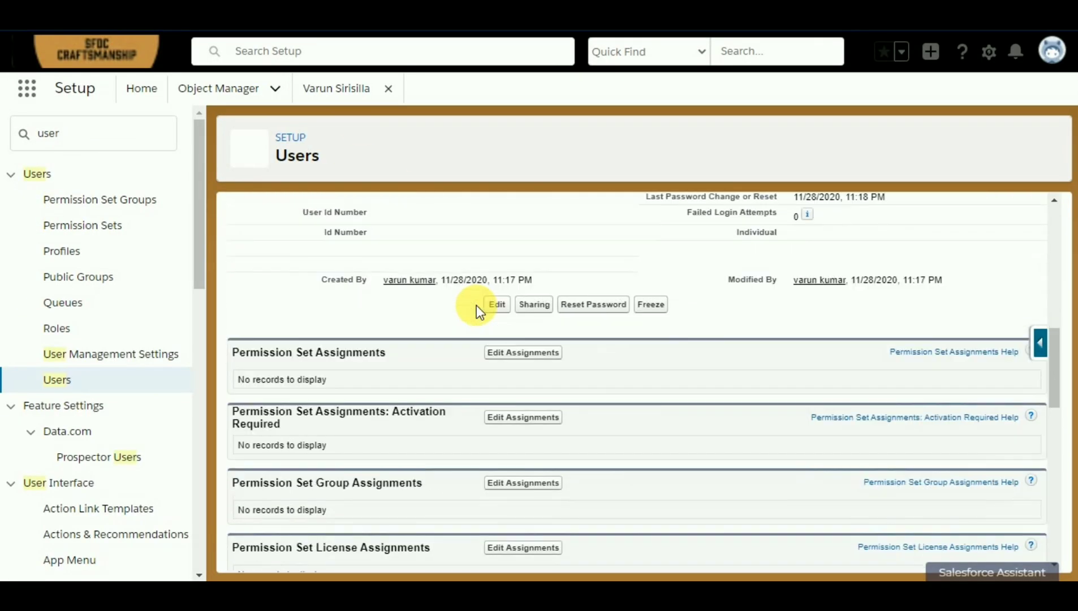
scroll(476, 305, up, 10)
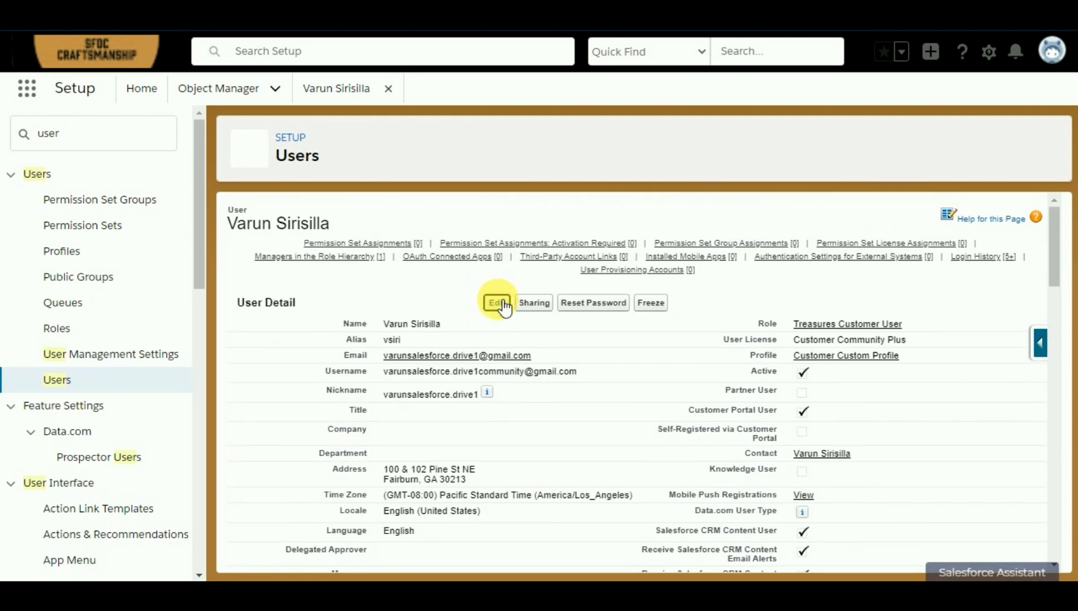
click(496, 300)
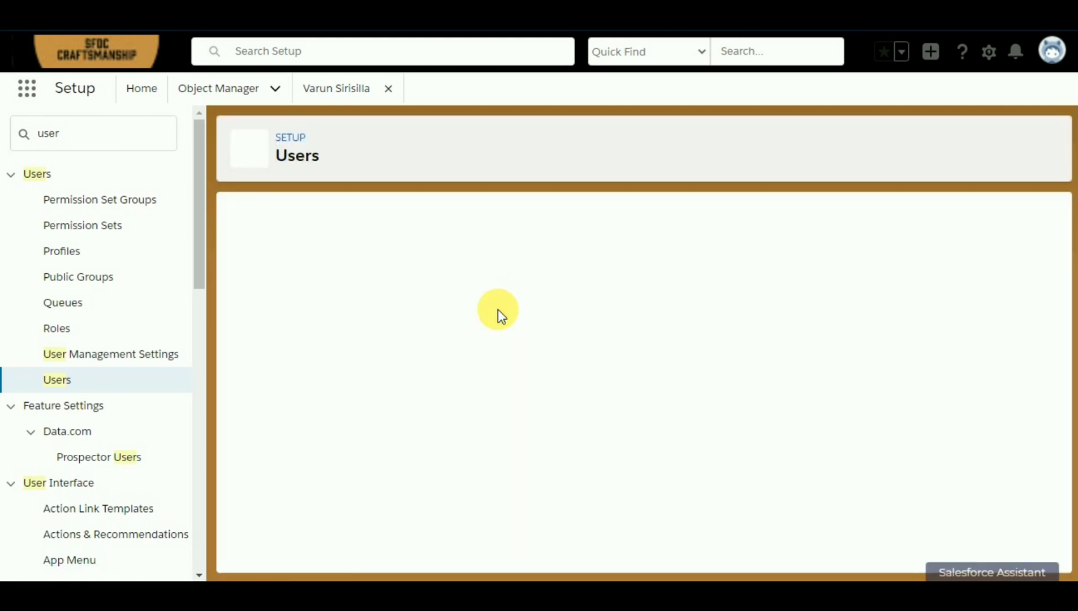
scroll(499, 364, down, 10)
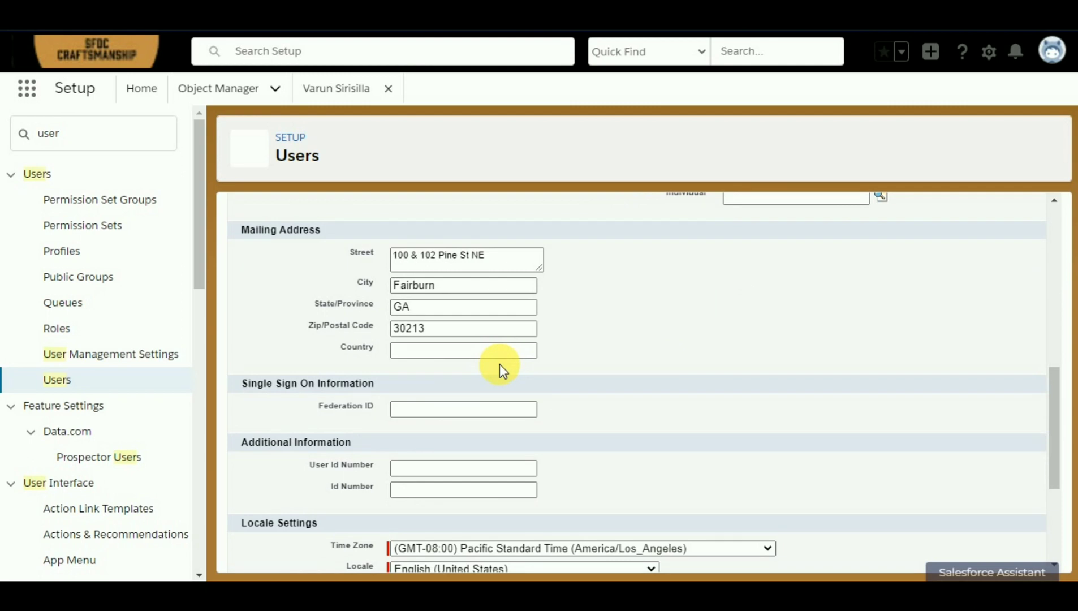
scroll(469, 413, down, 12)
drag(316, 384, 367, 390)
click(407, 390)
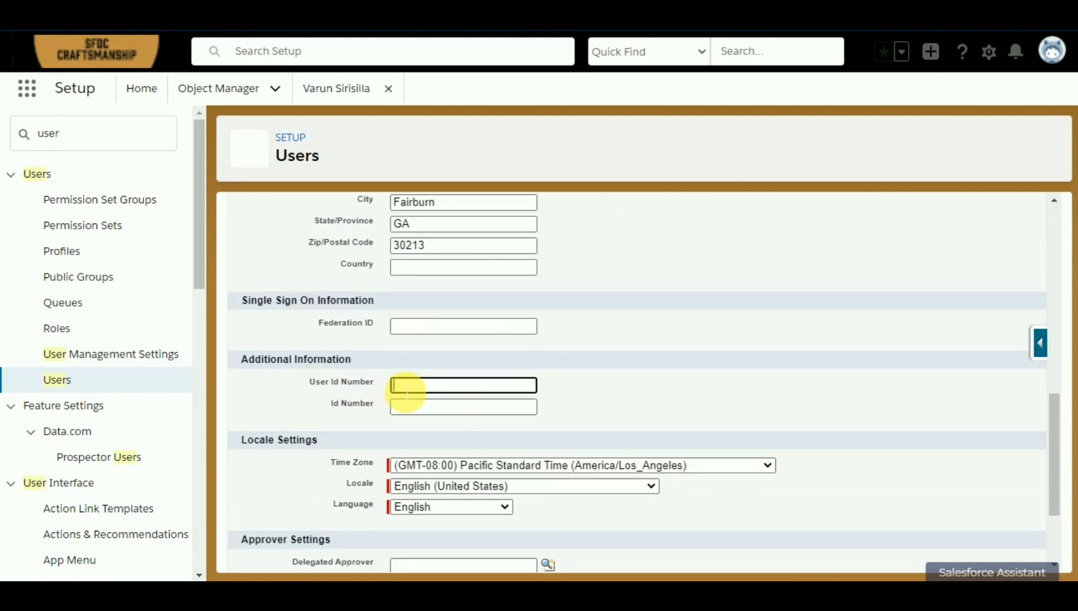
text(1234567)
double_click(408, 390)
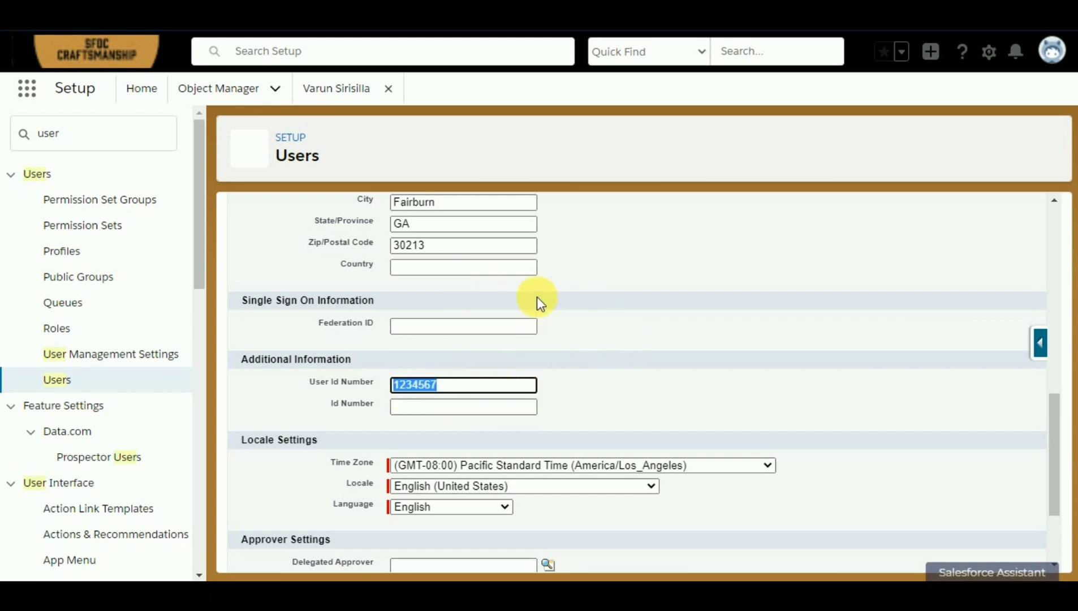
scroll(538, 297, up, 10)
click(481, 263)
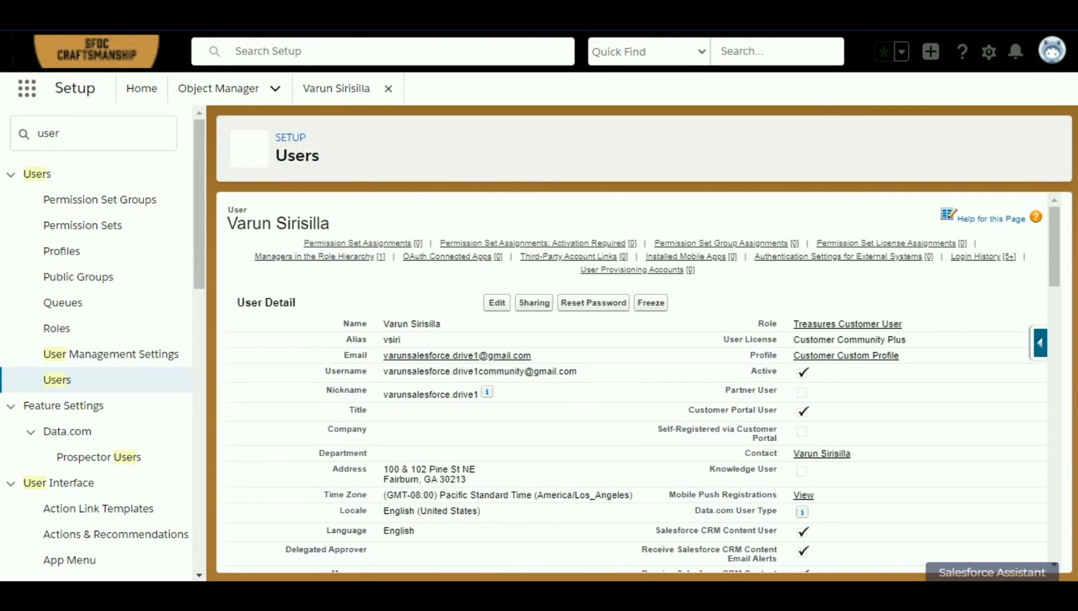
Find and copy the User_Id_Number__c API name from the User object's fields in Object Manager
click(244, 89)
click(769, 150)
text(user)
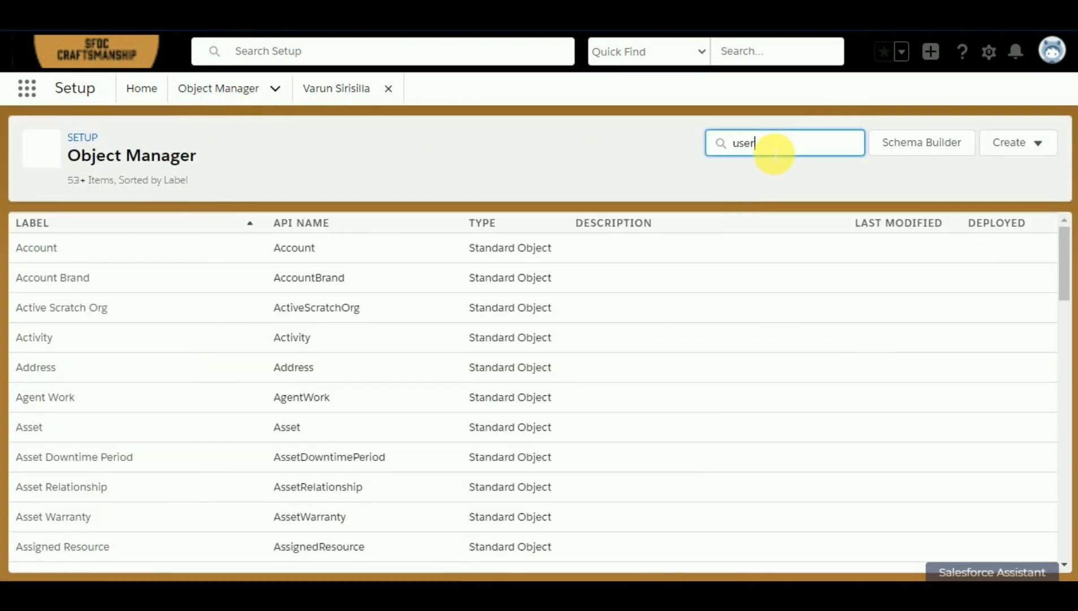
click(31, 276)
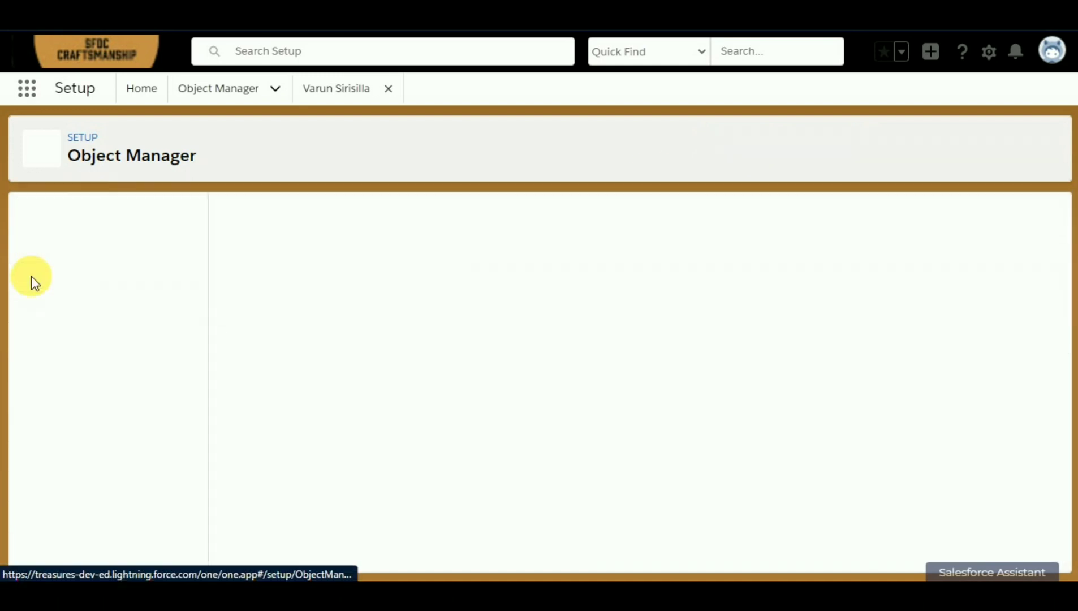
click(77, 256)
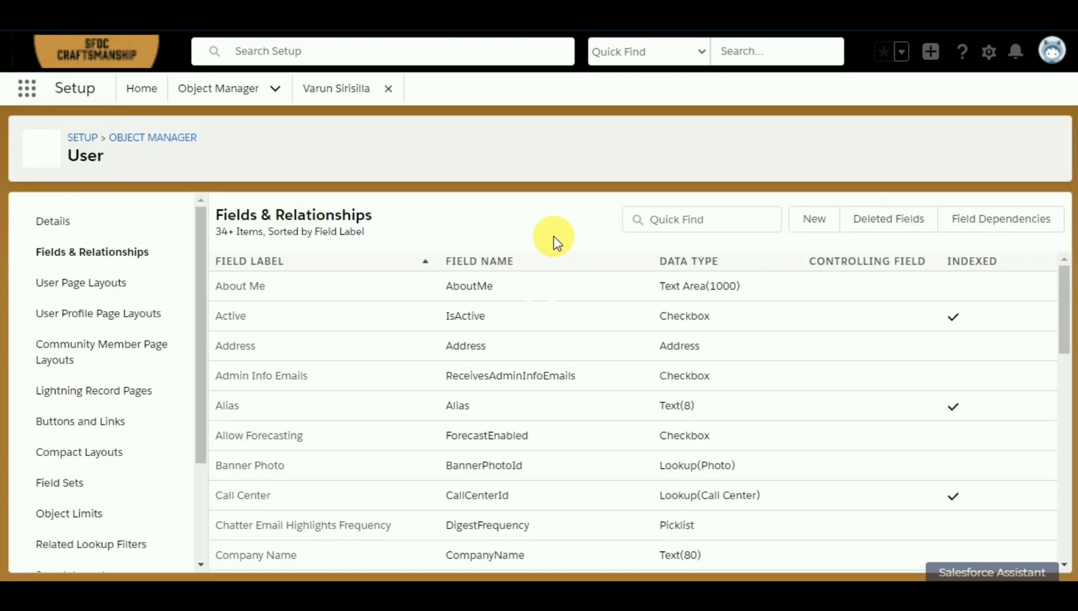
click(684, 220)
text(user)
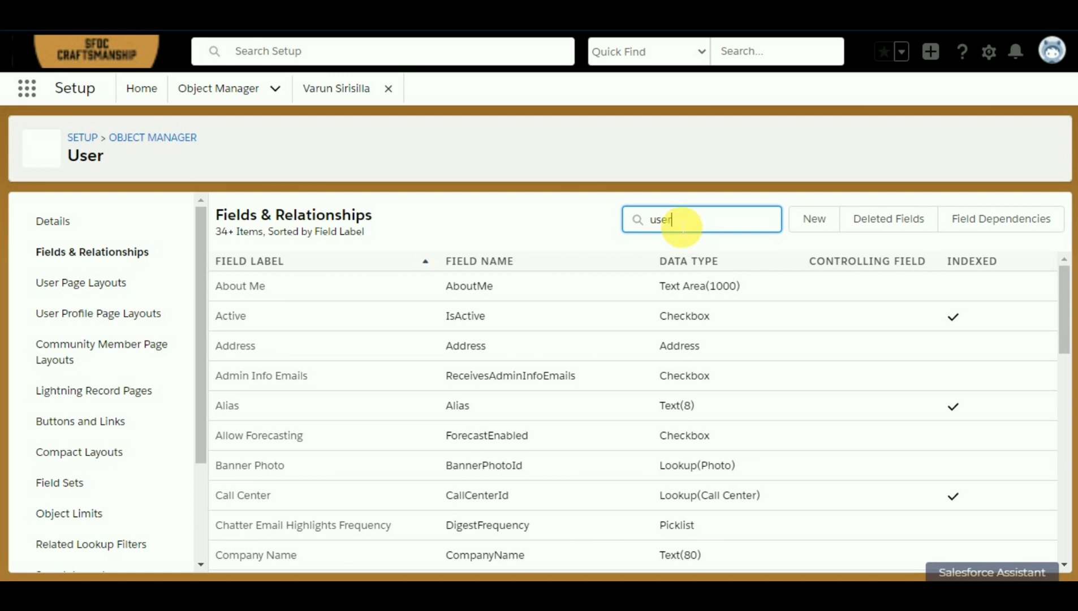
double_click(454, 294)
key(ctrl+c)
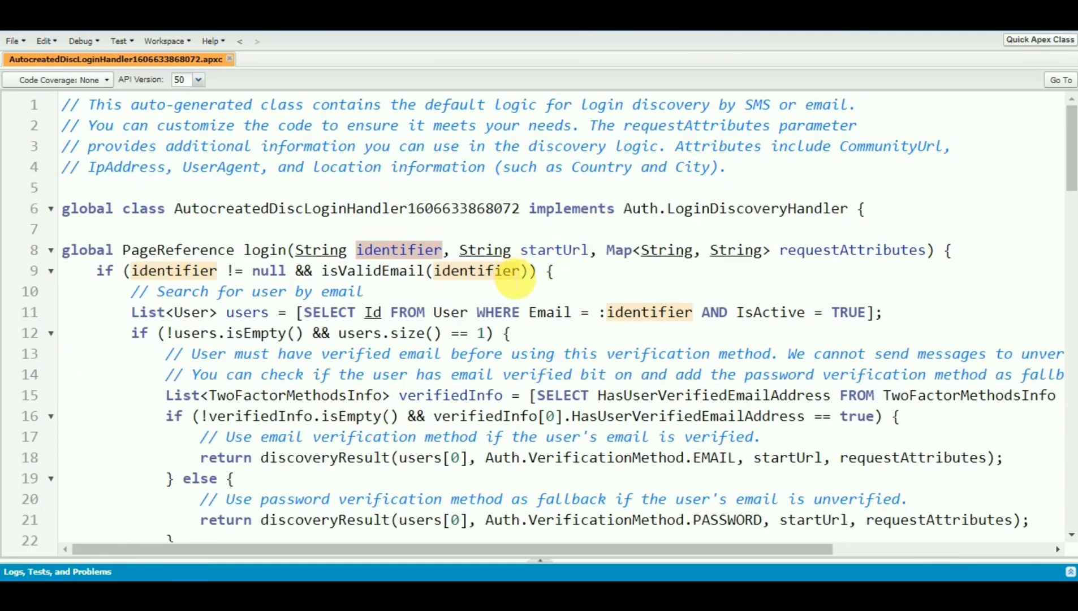
Replace Email with User_Id_Number__c in the line 11 query and save the handler class
double_click(542, 314)
key(ctrl+v)
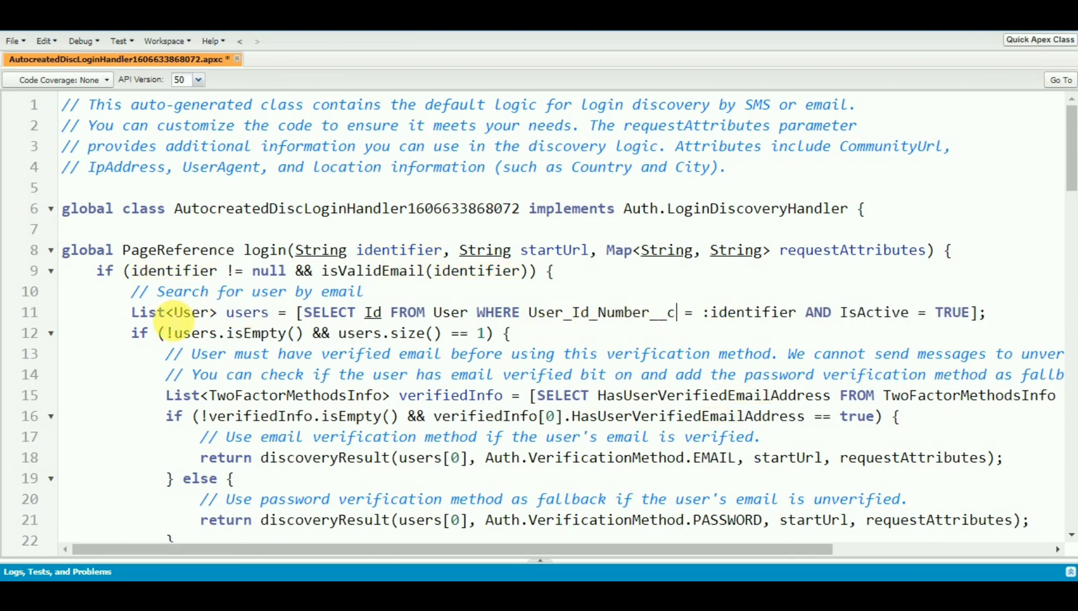
key(ctrl+s)
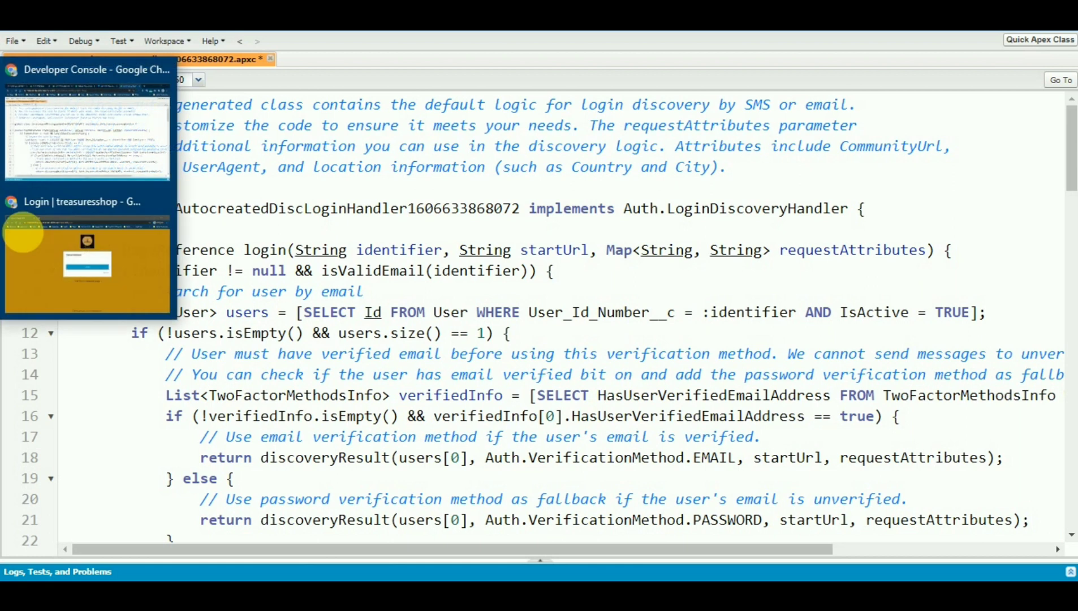
click(86, 266)
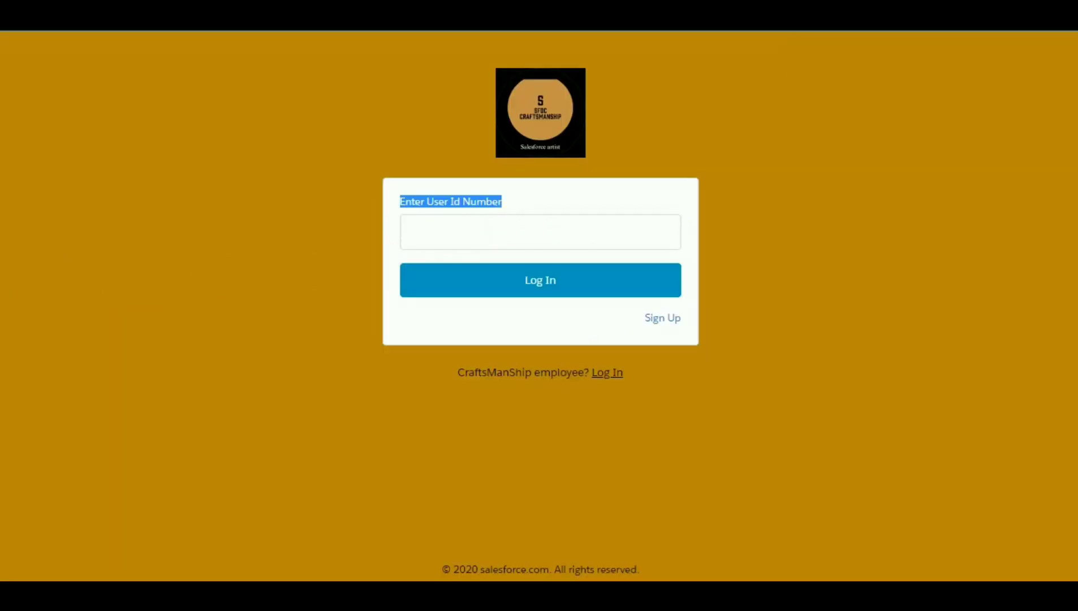
click(66, 134)
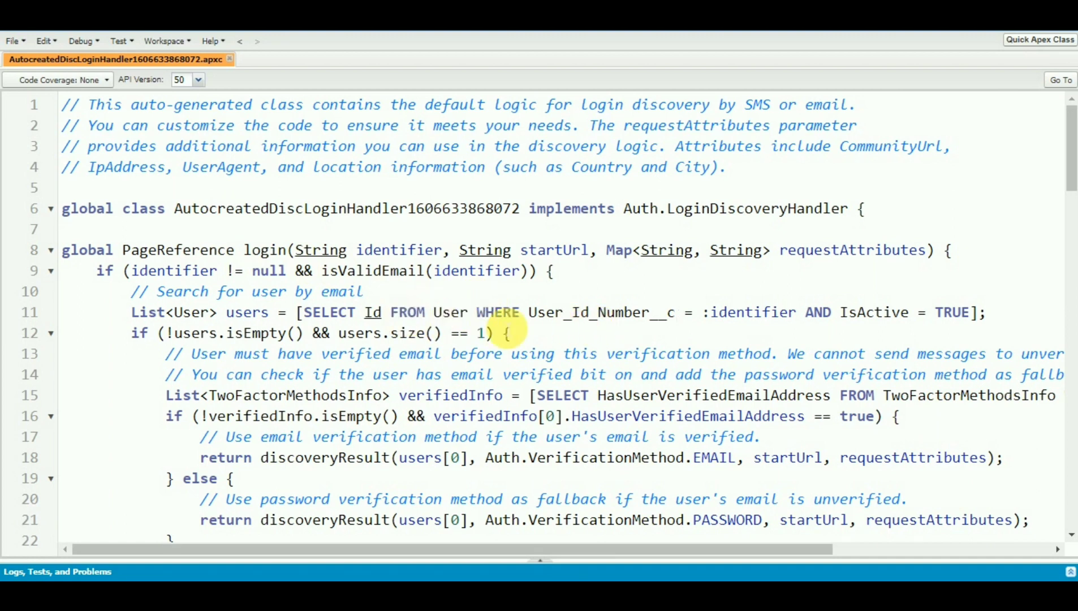
double_click(586, 314)
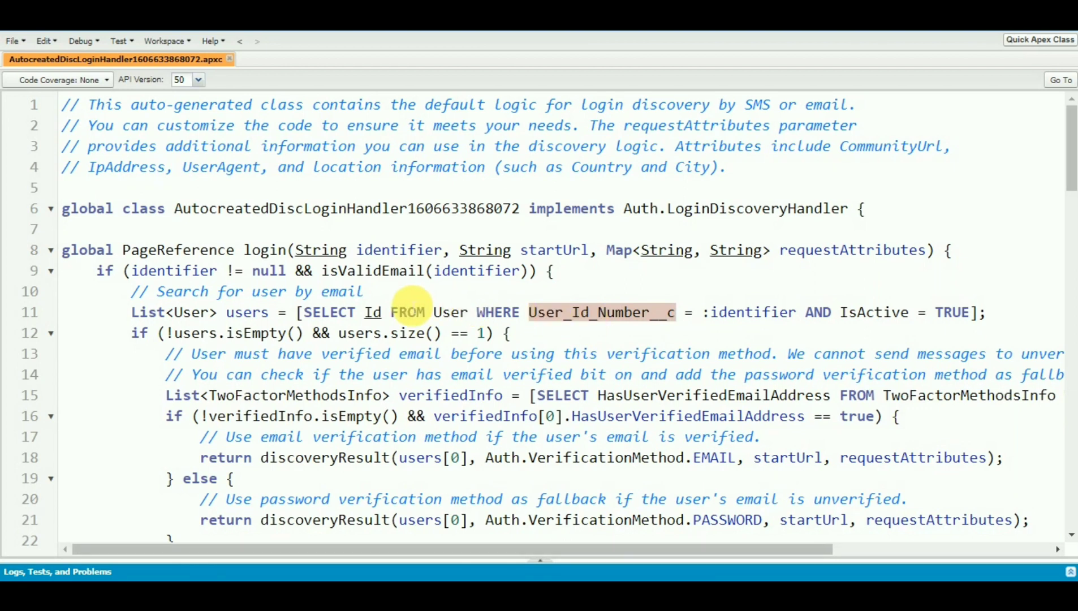
Delete ' && isValidEmail(identifier)' from the line 9 condition and save the handler
scroll(321, 292, down, 5)
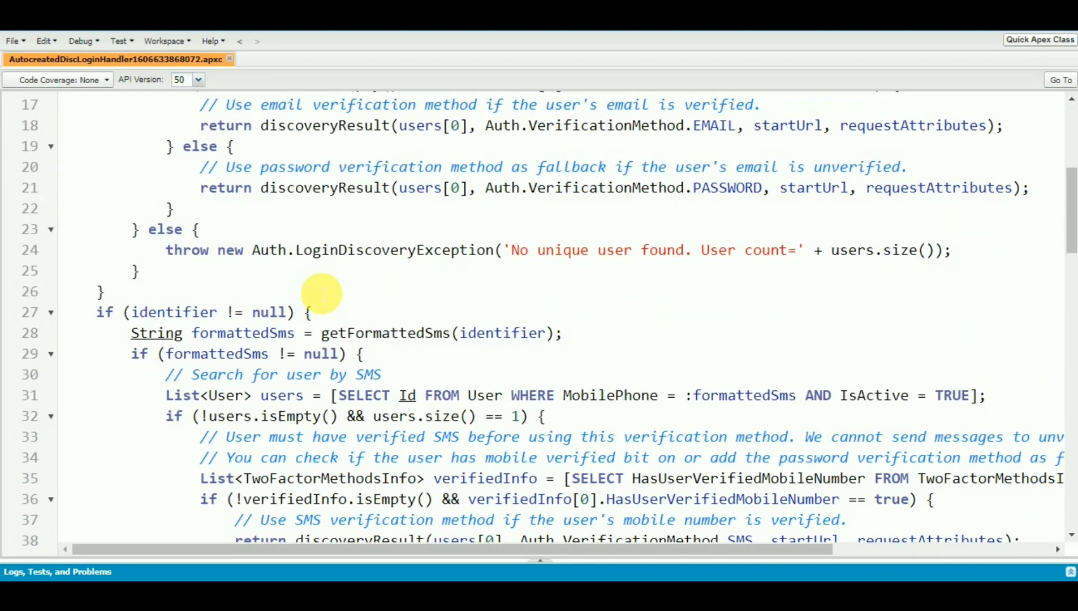
scroll(321, 293, up, 3)
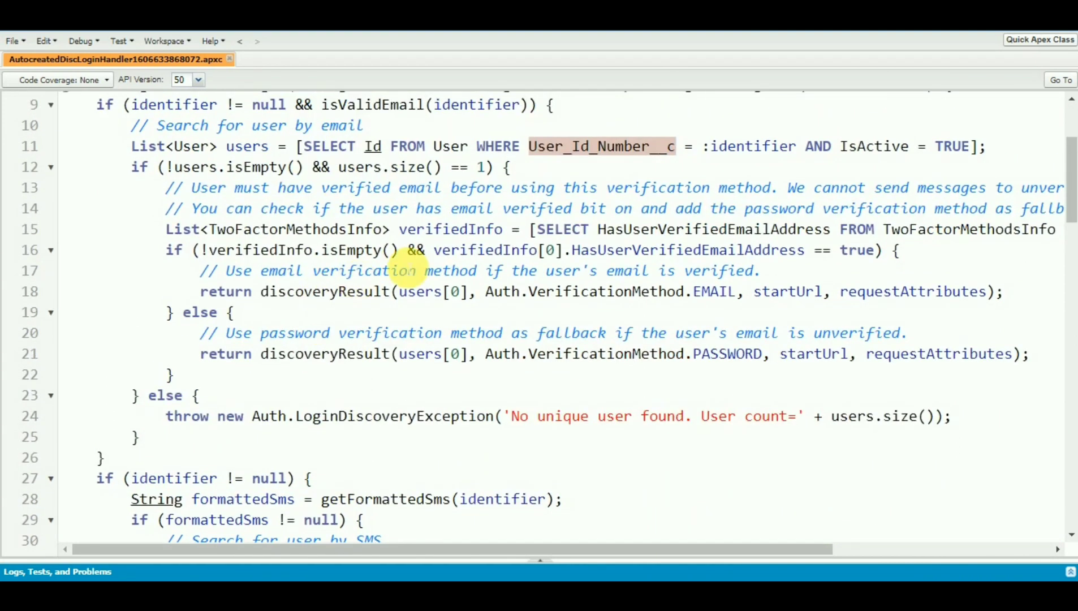
drag(147, 190, 320, 249)
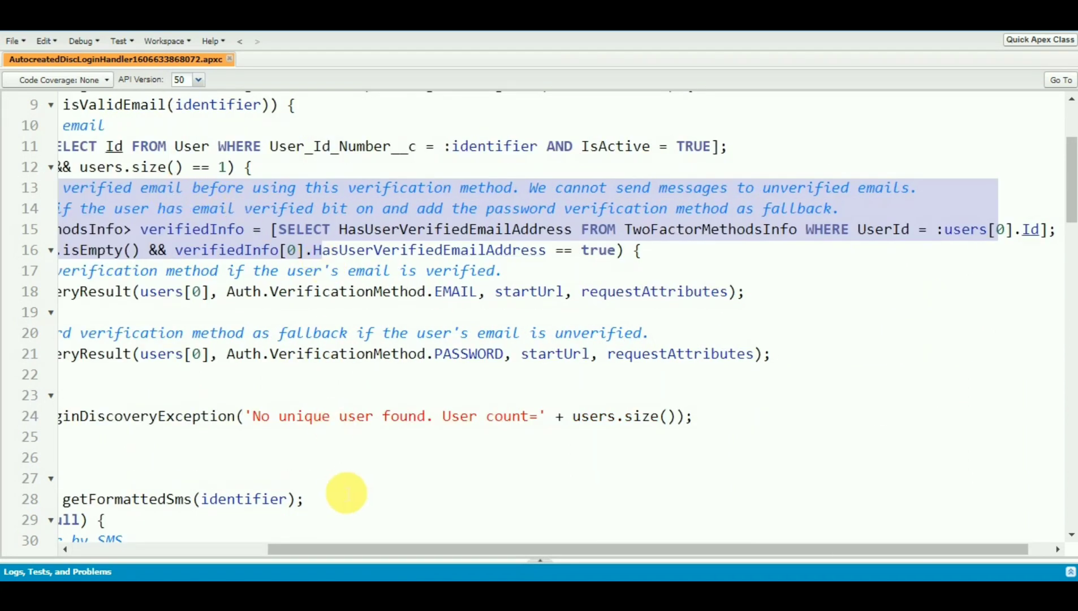
drag(329, 549, 169, 523)
scroll(302, 413, down, 3)
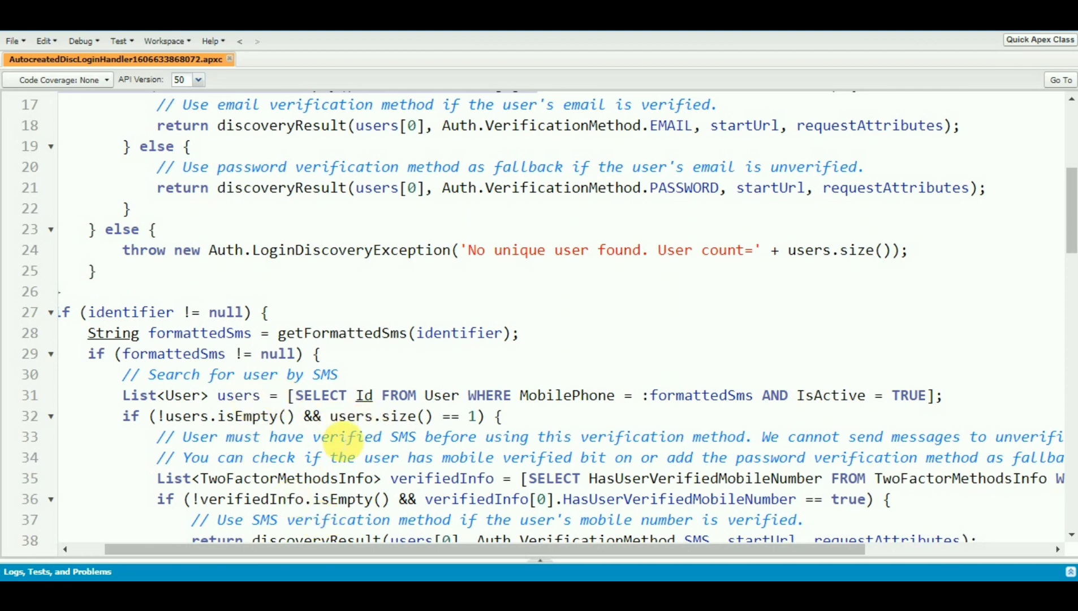
drag(279, 549, 253, 548)
scroll(366, 414, up, 4)
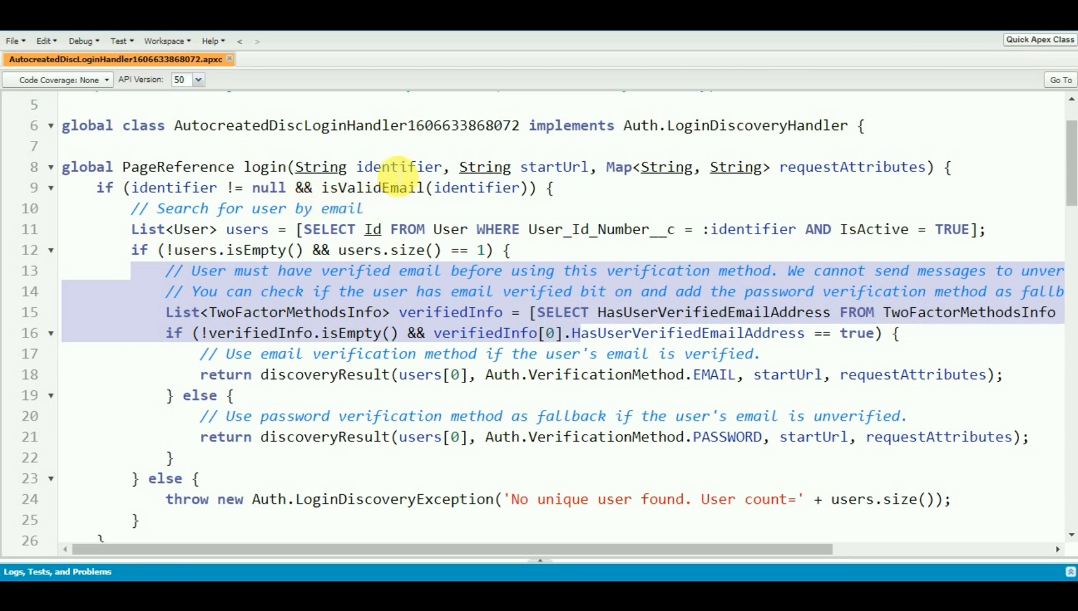
drag(287, 188, 532, 196)
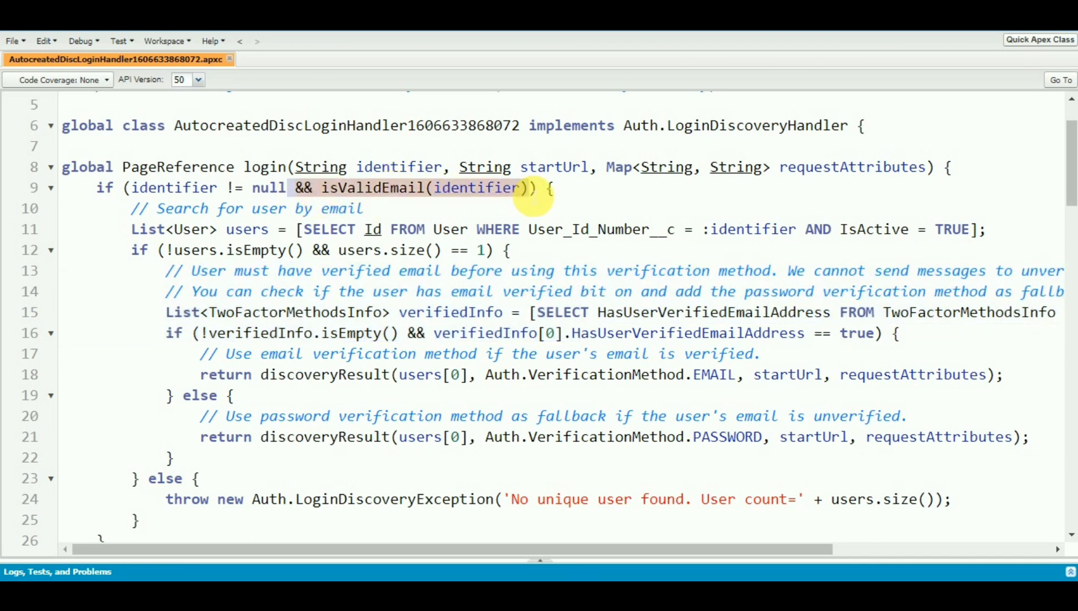
key(Delete)
key(ctrl+s)
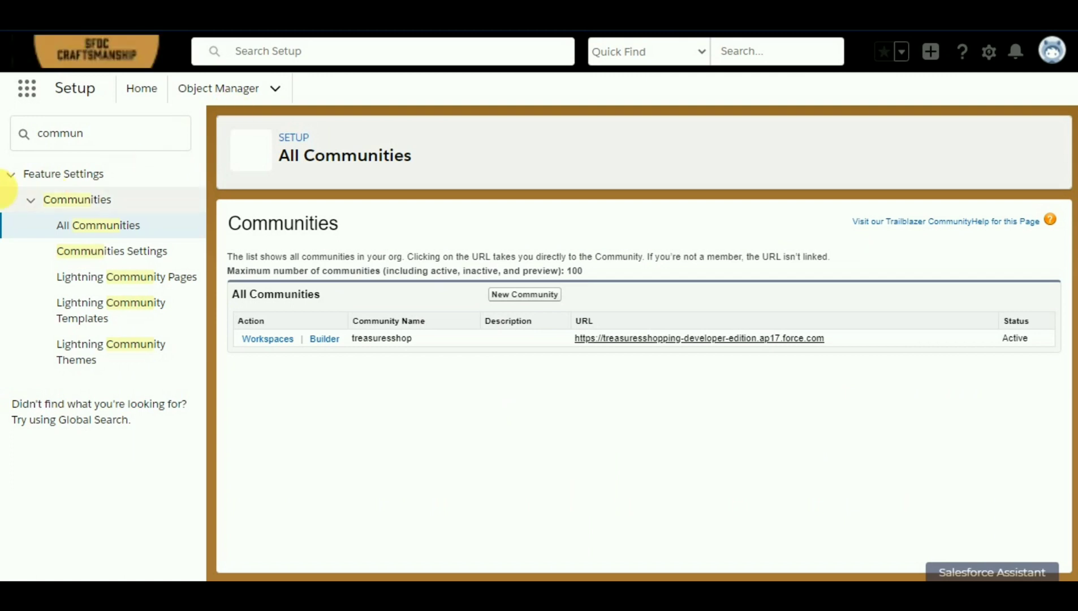
Copy the user's User Id Number from the detail record, paste it into the community login field, and log in
click(55, 247)
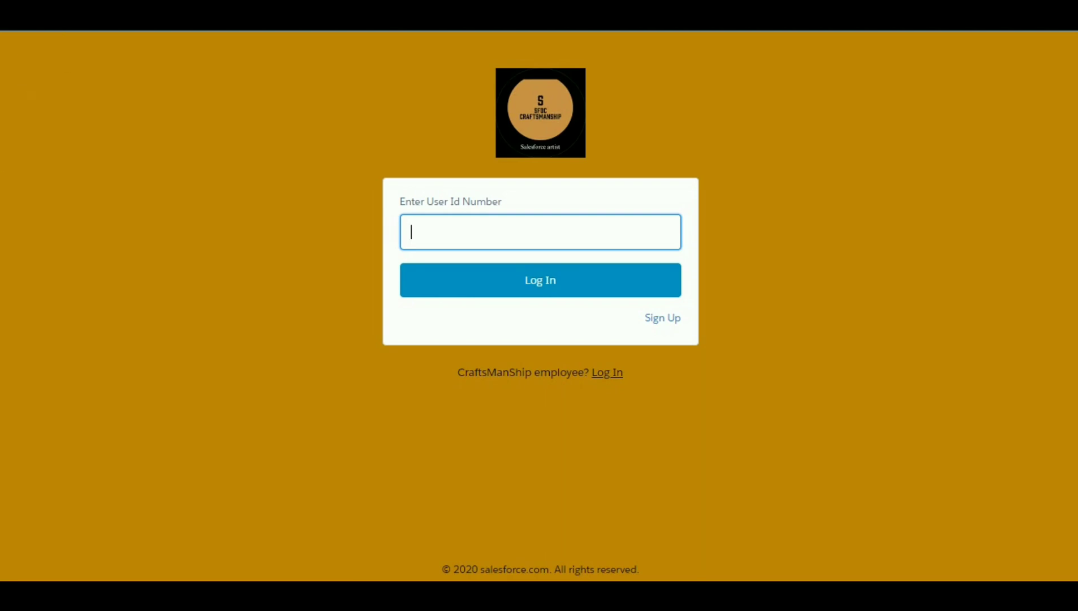
click(97, 121)
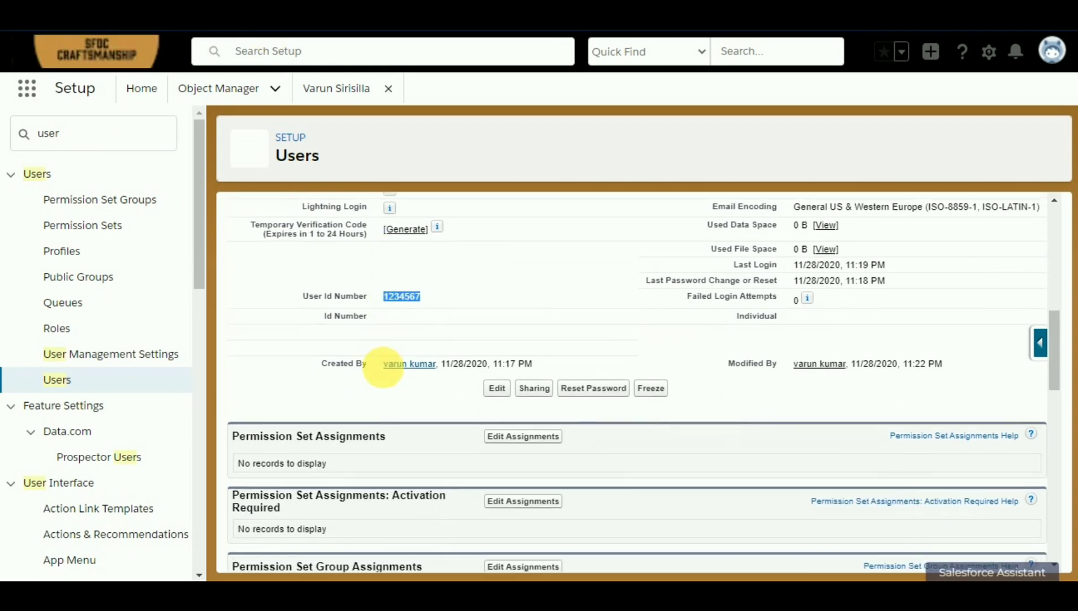
double_click(402, 303)
key(ctrl+c)
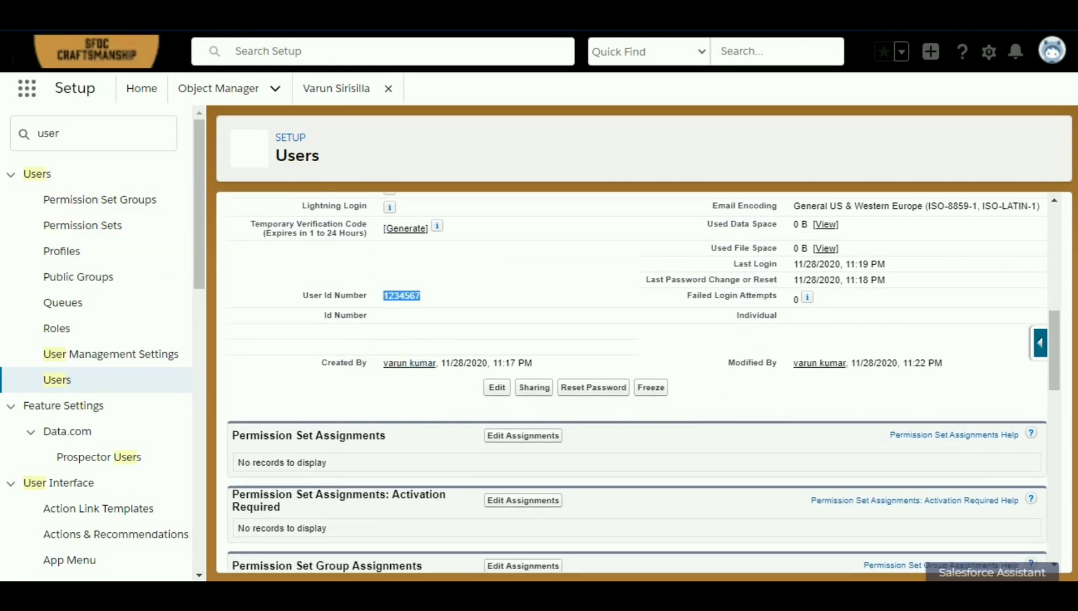
click(1, 188)
click(62, 252)
key(ctrl+v)
click(508, 291)
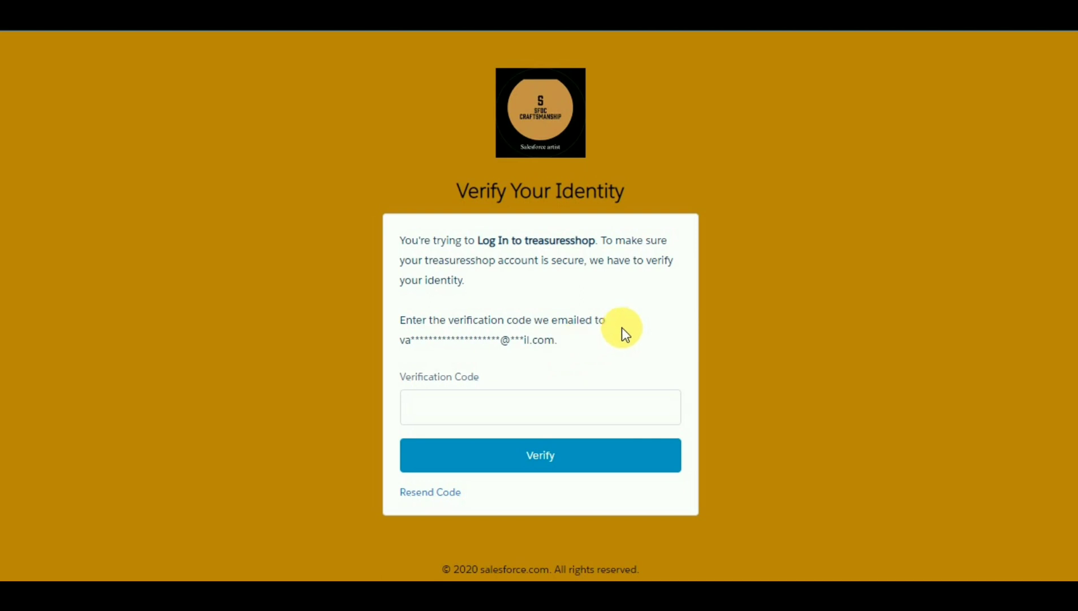
Enter the emailed verification code, verify it, and scroll through the shop's Mobiles catalogue
click(507, 413)
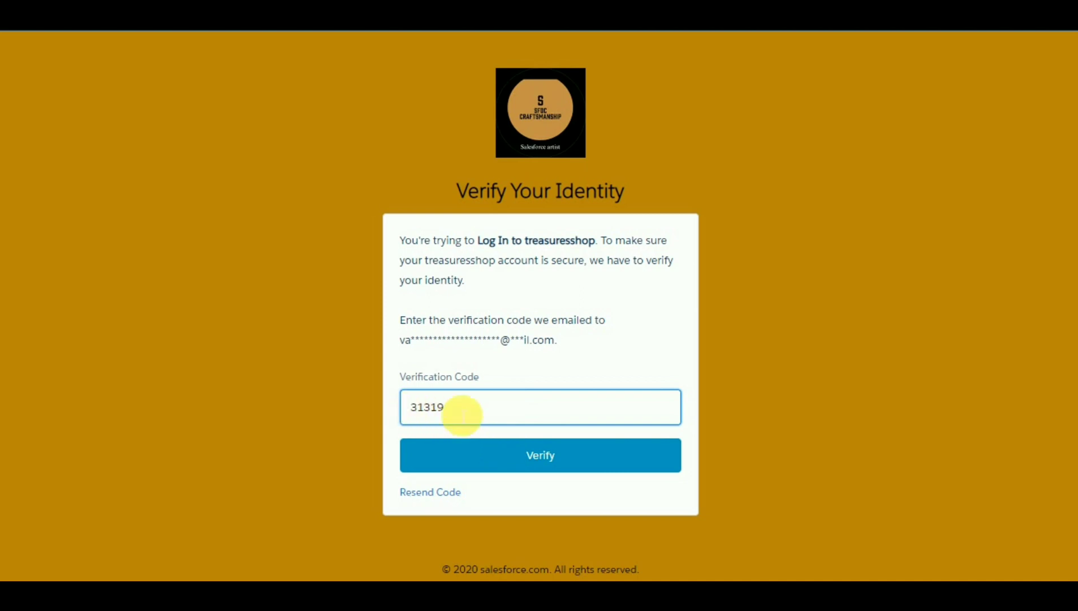
click(531, 463)
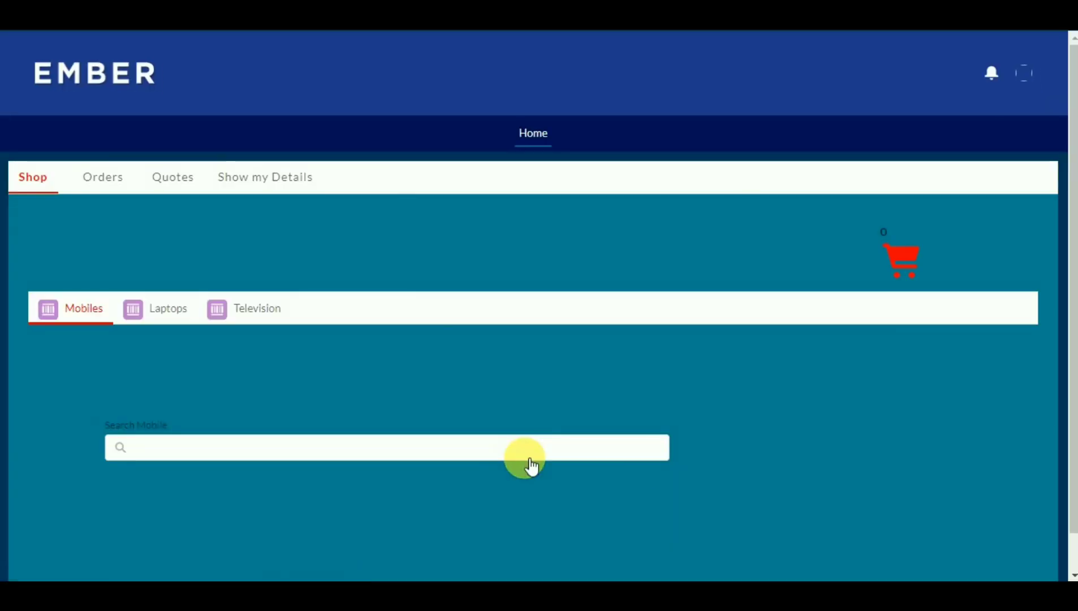
scroll(595, 305, down, 4)
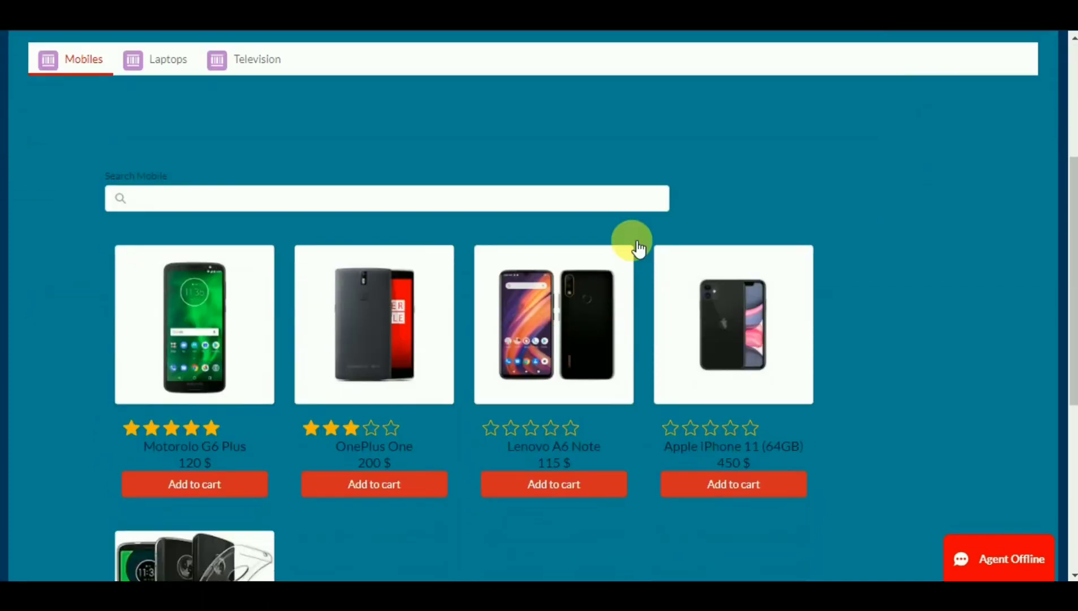